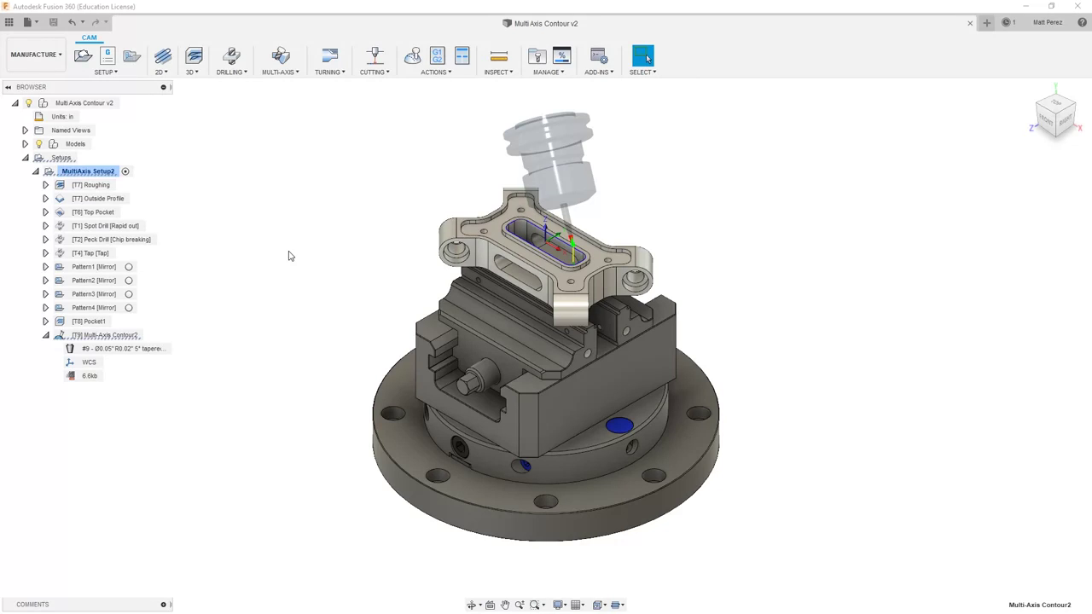
Collapse [T9] Multi-Axis Contour2 in the browser and open it for editing.
{"action": "left_click", "coordinate": [45, 334]}
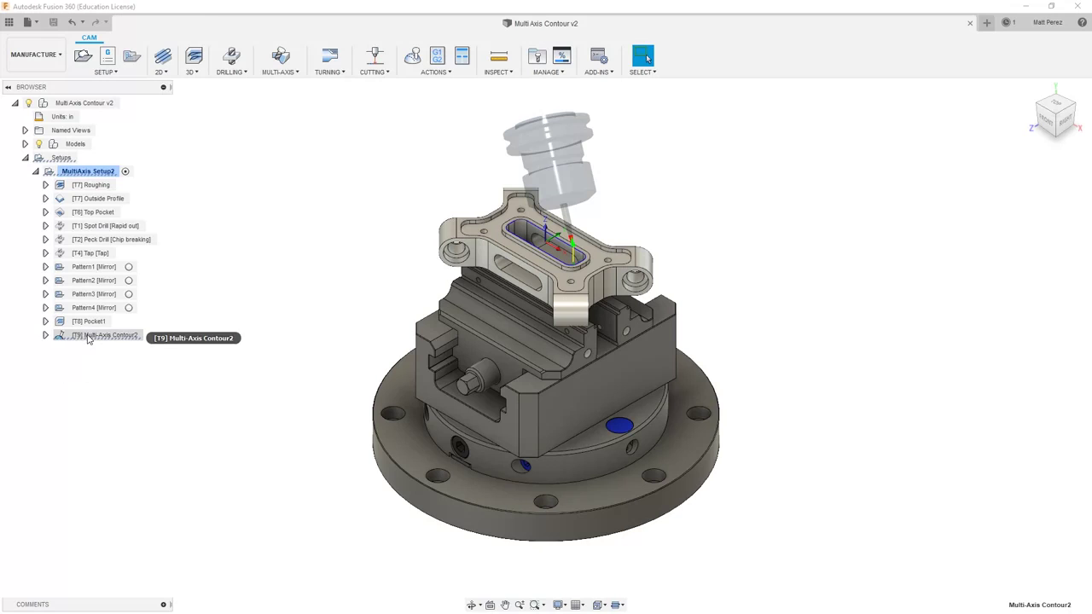
{"action": "right_click", "coordinate": [85, 337]}
{"action": "left_click", "coordinate": [128, 22]}
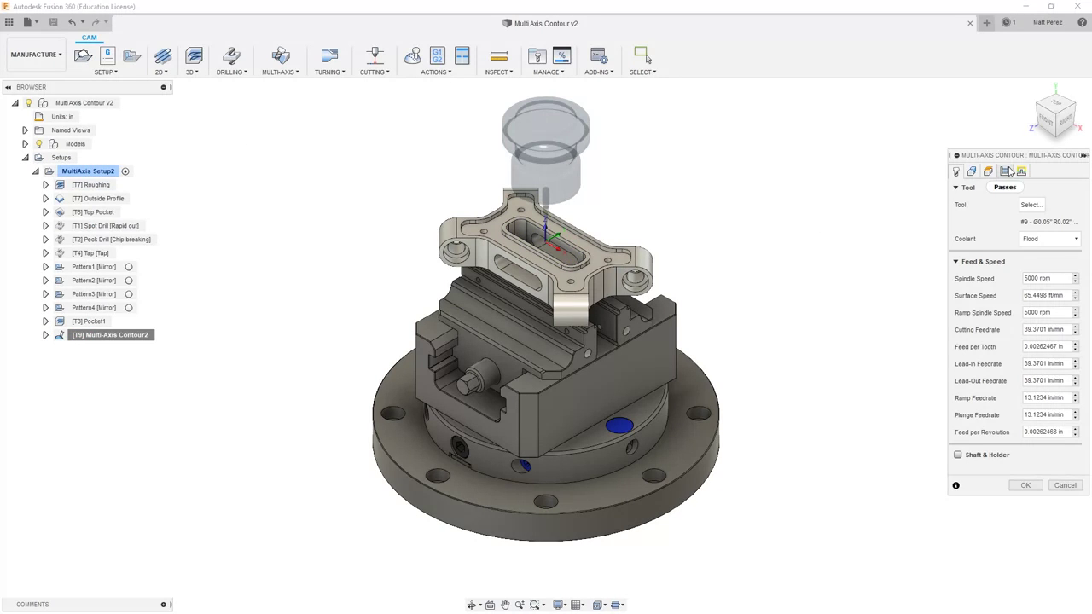
On the Passes tab, review cutting mode and sideways compensation, keeping Trim impossible and Center.
{"action": "left_click", "coordinate": [1007, 171]}
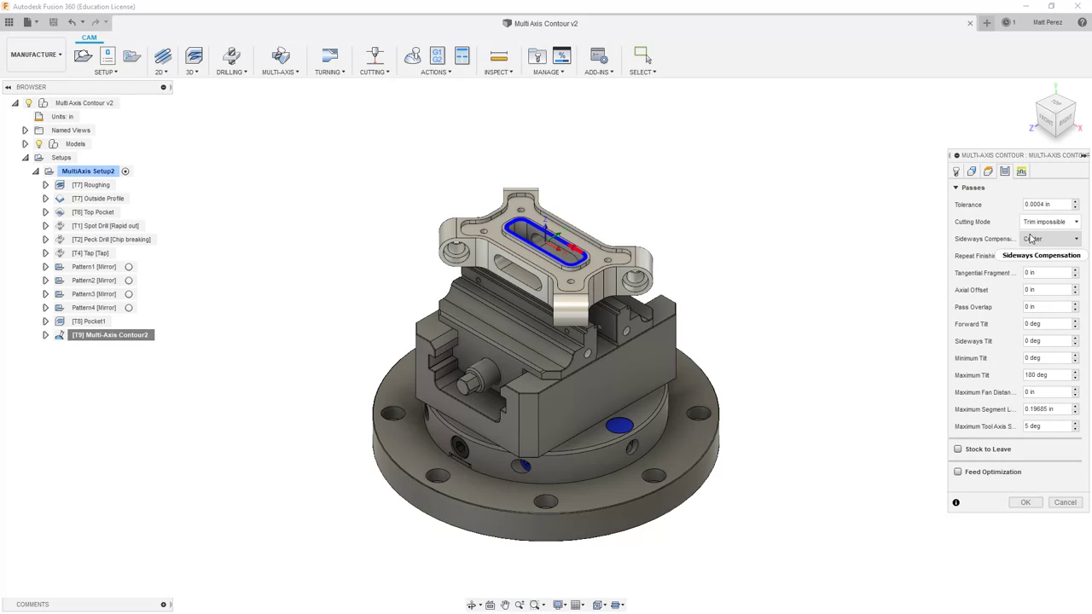
{"action": "mouse_move", "coordinate": [1031, 239]}
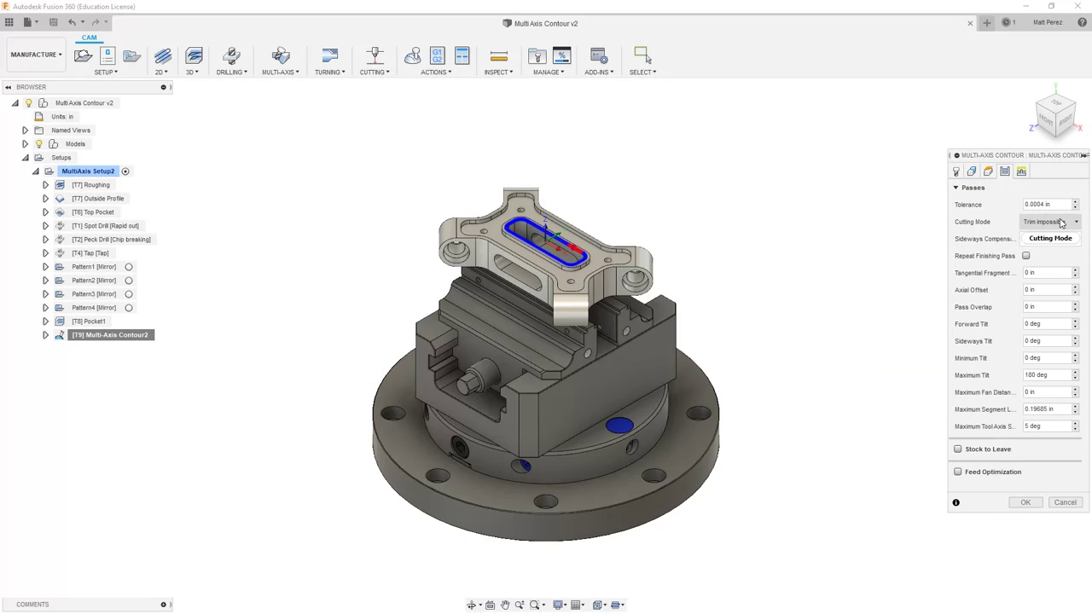
{"action": "mouse_move", "coordinate": [1061, 222]}
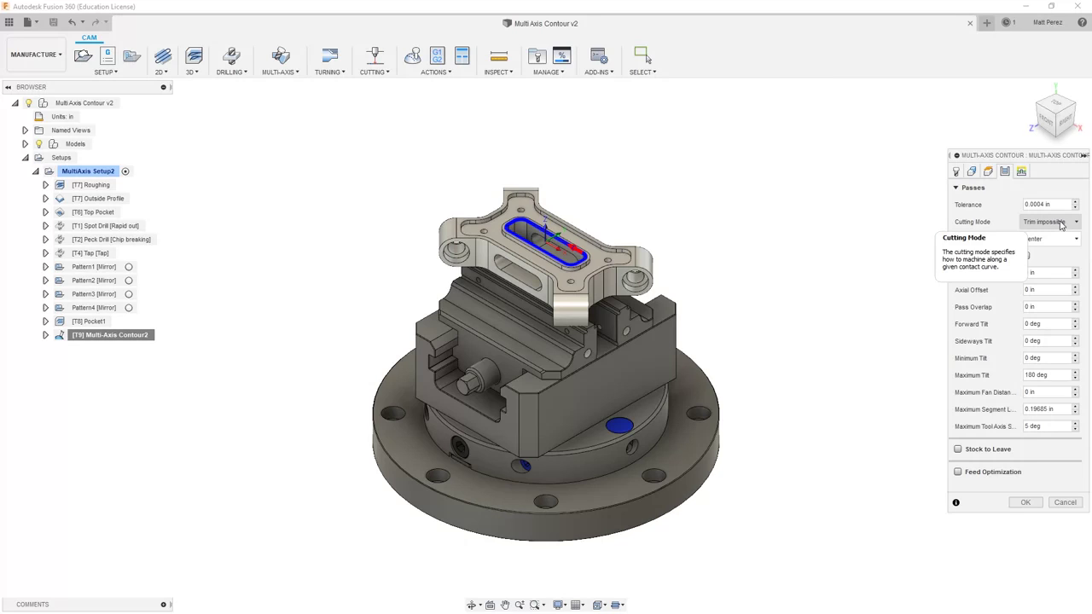
{"action": "left_click", "coordinate": [1061, 223]}
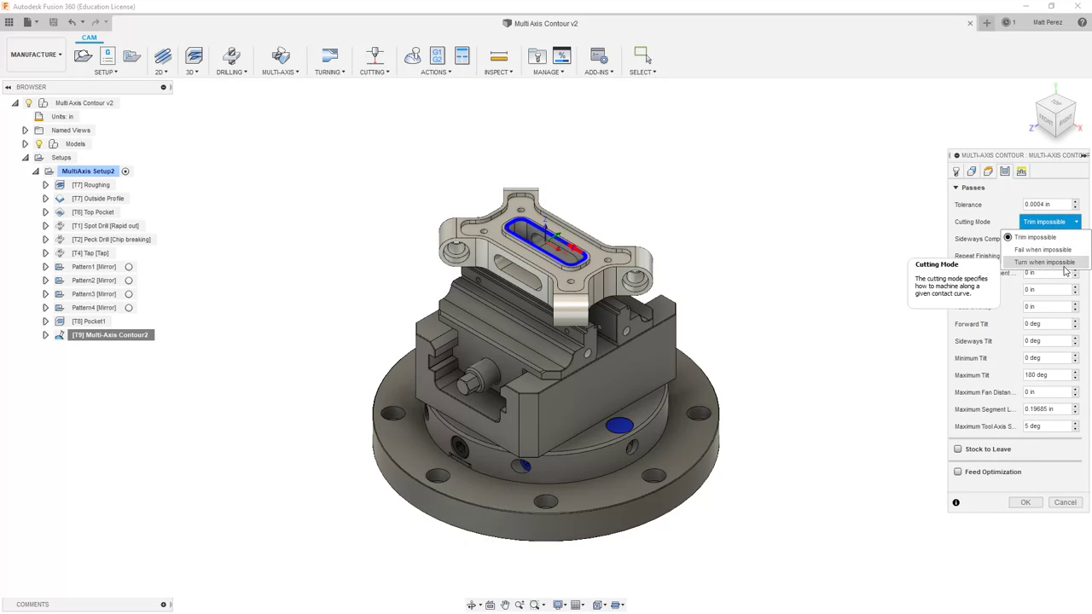
{"action": "left_click", "coordinate": [1023, 220]}
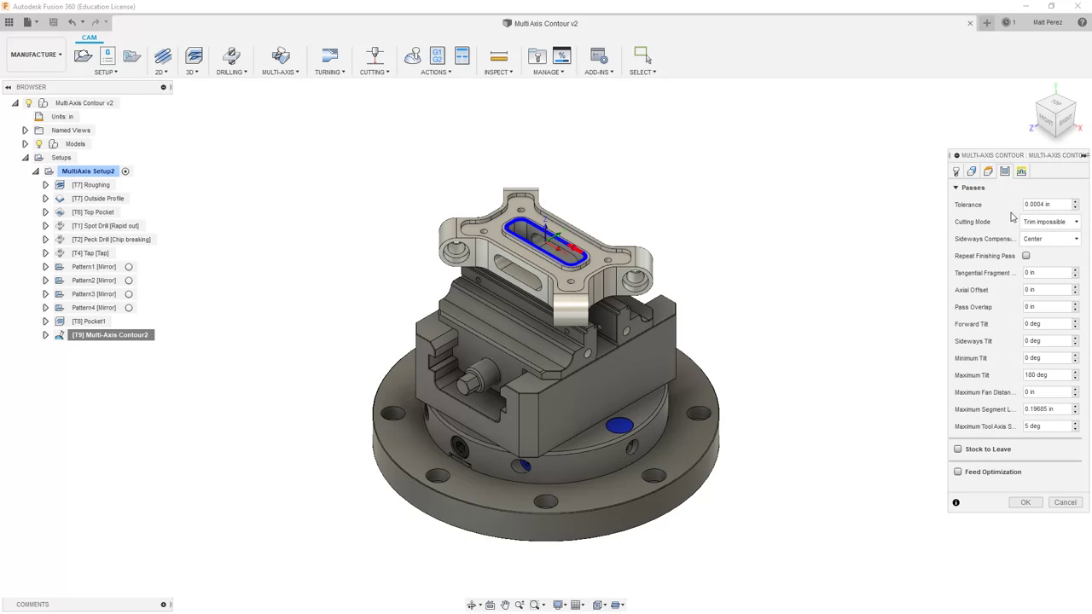
{"action": "left_click", "coordinate": [1052, 243]}
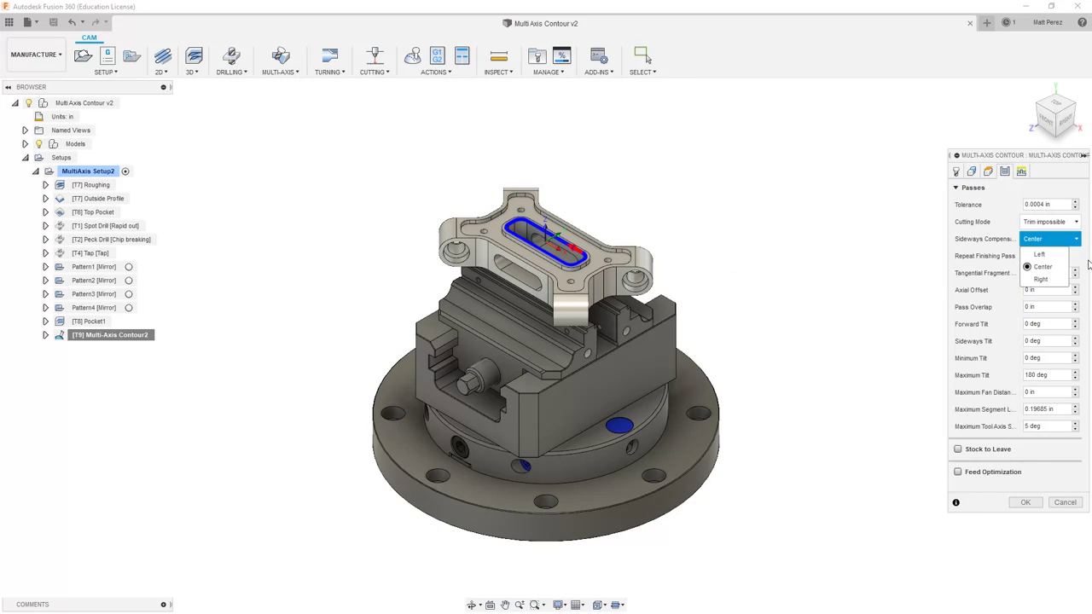
{"action": "left_click", "coordinate": [1082, 260]}
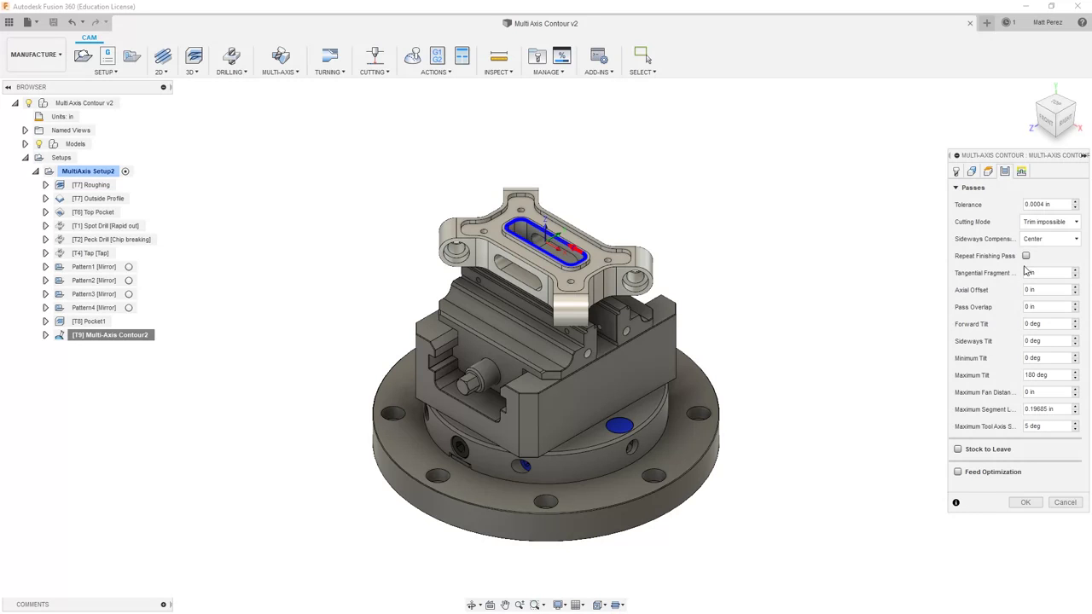
{"action": "scroll", "coordinate": [569, 247], "scroll_direction": "up", "scroll_amount": 3}
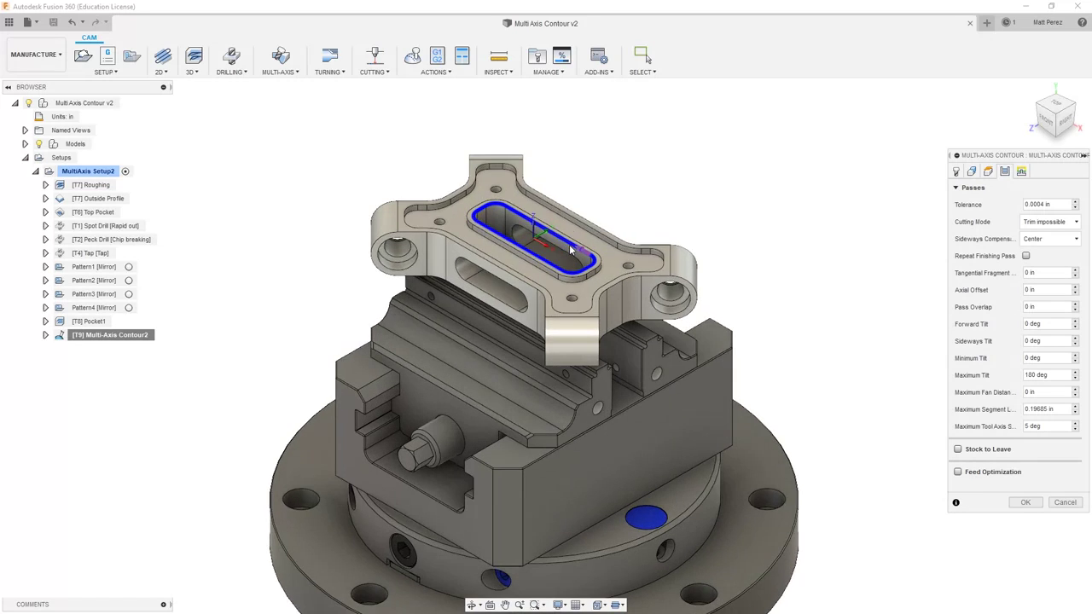
Zoom in on the through-slot's blue contour path and read the Tangential Fragment help.
{"action": "scroll", "coordinate": [569, 244], "scroll_direction": "up", "scroll_amount": 6}
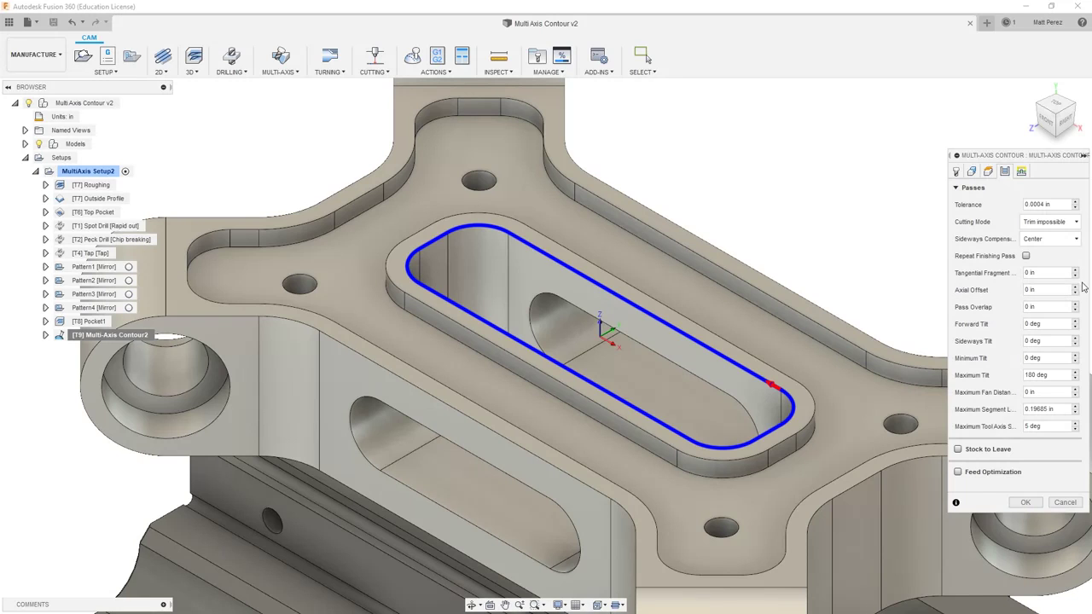
{"action": "mouse_move", "coordinate": [1062, 274]}
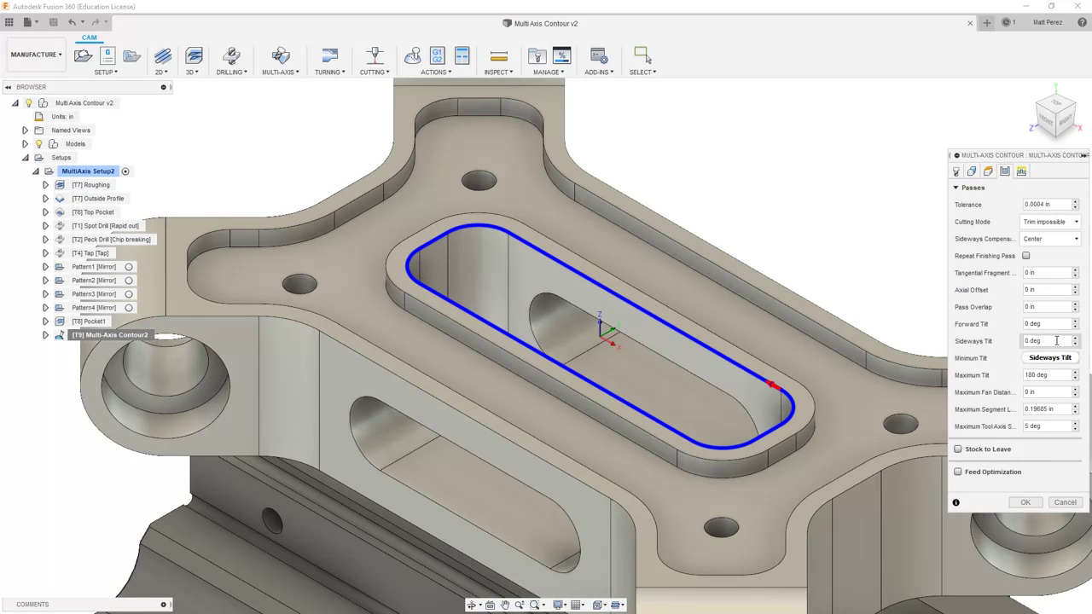
Set Forward Tilt to 15 deg and regenerate the contour toolpath.
{"action": "left_click", "coordinate": [1050, 324]}
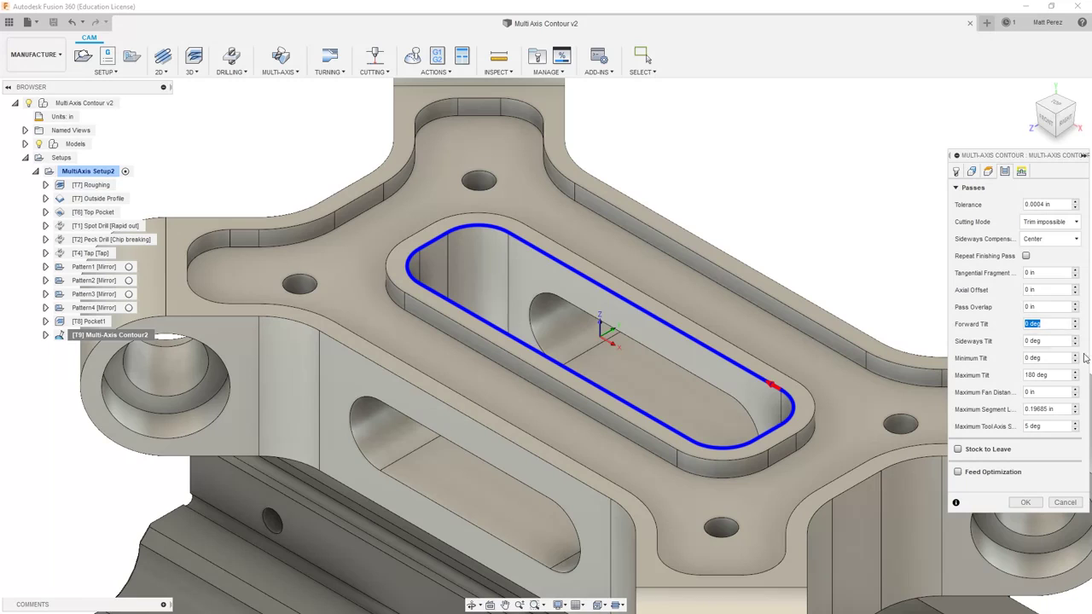
{"action": "type", "text": "15"}
{"action": "left_click", "coordinate": [1026, 503]}
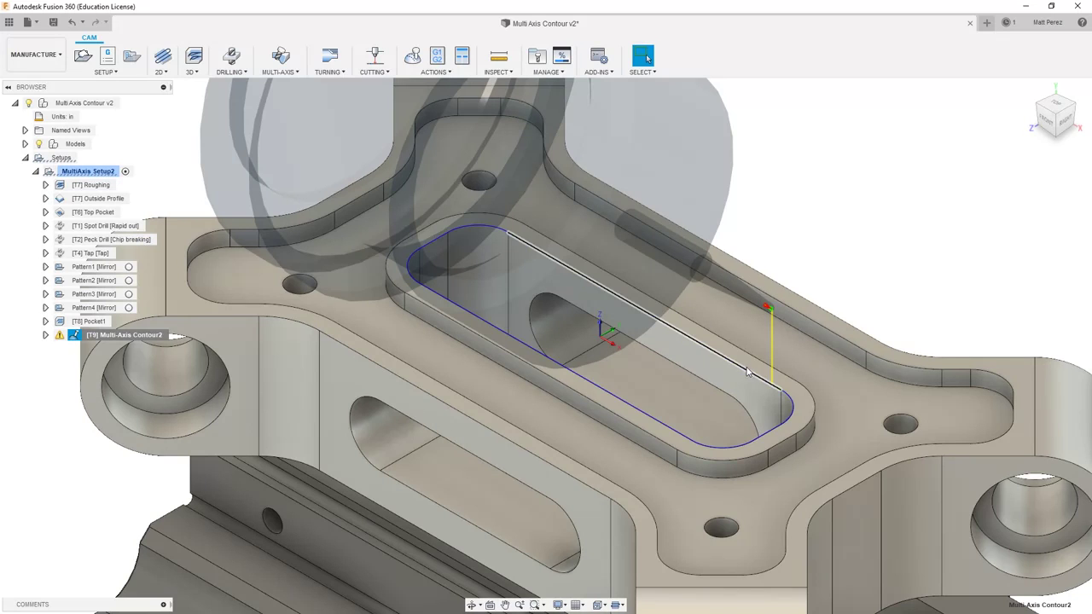
Read and dismiss the T9 lead-radius warning in the Message Log.
{"action": "left_click", "coordinate": [59, 336]}
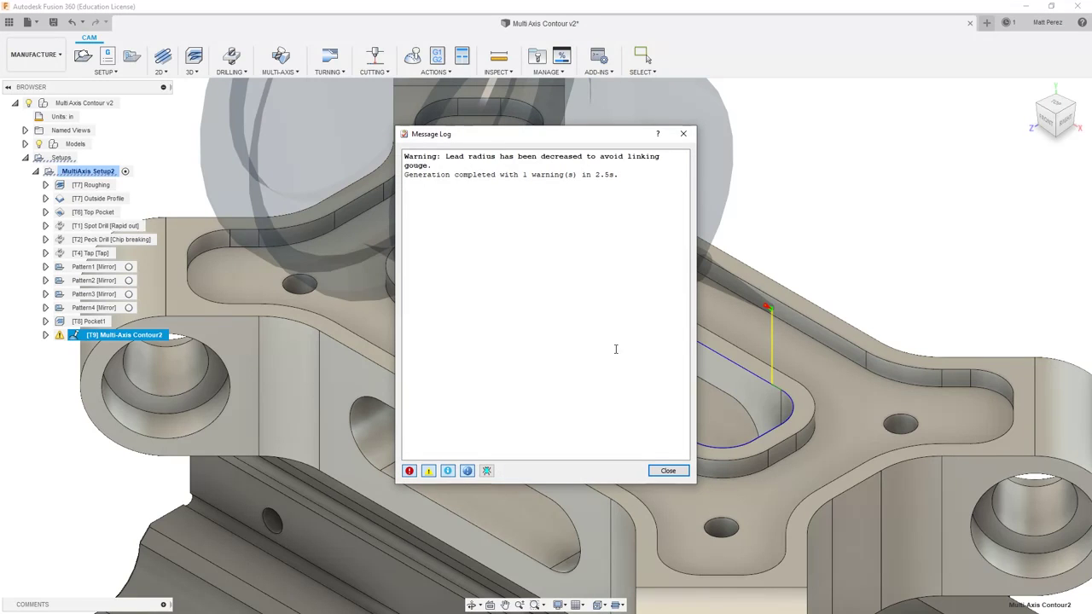
{"action": "left_click", "coordinate": [674, 473]}
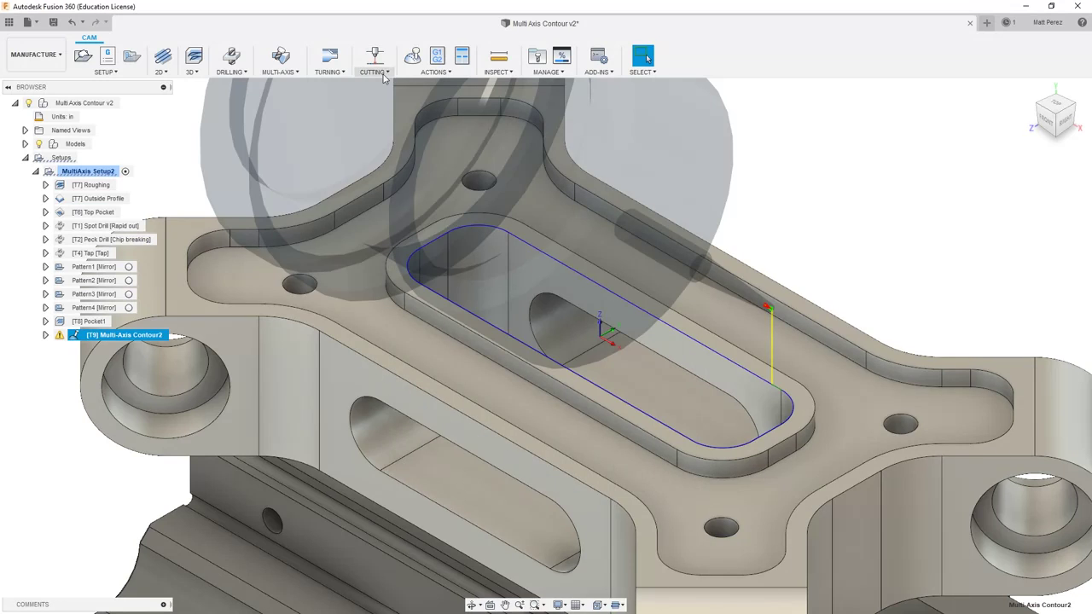
{"action": "left_click", "coordinate": [408, 64]}
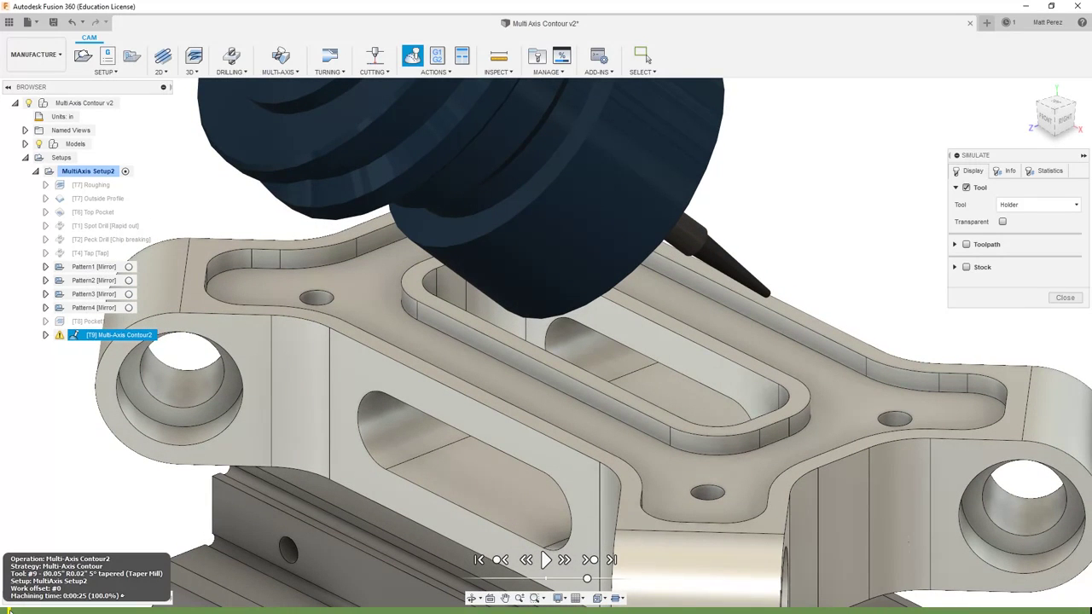
Scrub the 15° tilt simulation around the pocket, check it from the top view, and close it.
{"action": "left_click_drag", "start_coordinate": [8, 611], "coordinate": [205, 611]}
{"action": "middle_click_drag", "start_coordinate": [581, 440], "coordinate": [617, 476], "text": "shift"}
{"action": "left_click", "coordinate": [1056, 116]}
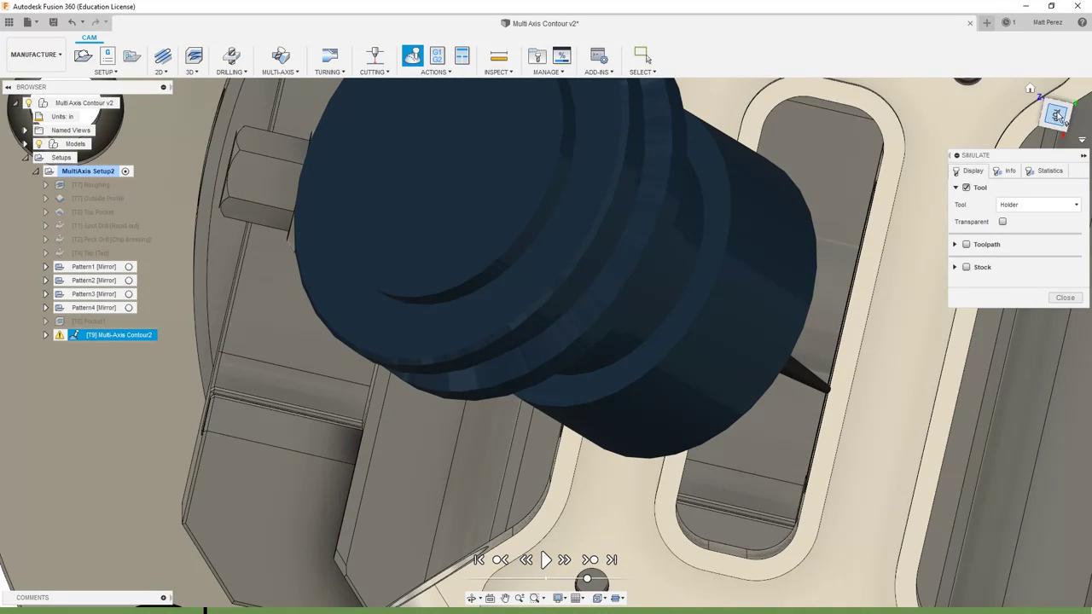
{"action": "scroll", "coordinate": [765, 430], "scroll_direction": "down", "scroll_amount": 5}
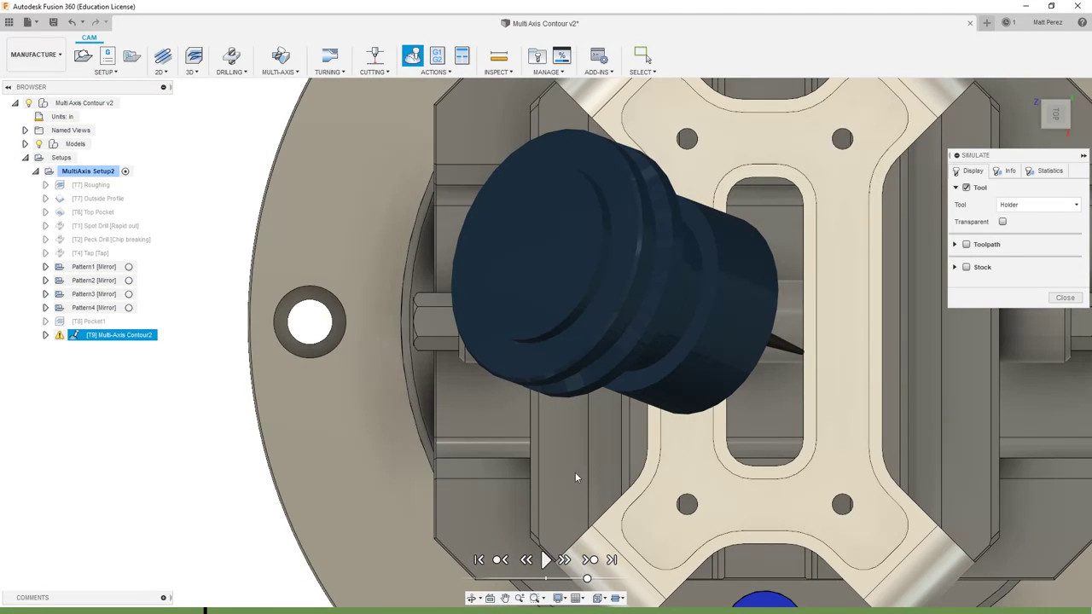
{"action": "left_click_drag", "start_coordinate": [208, 609], "coordinate": [764, 594]}
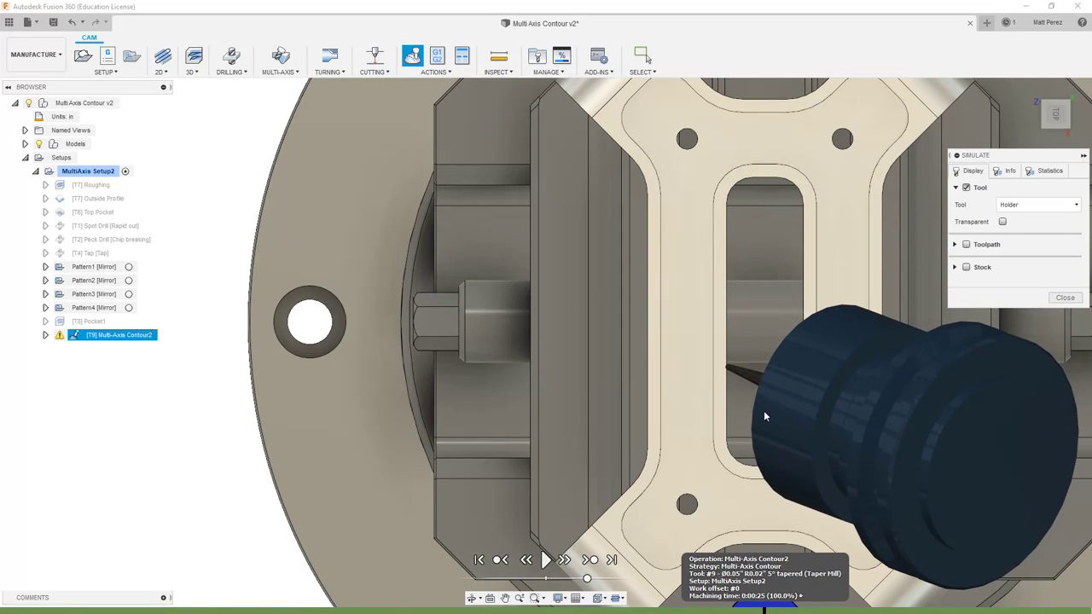
{"action": "left_click", "coordinate": [1065, 297]}
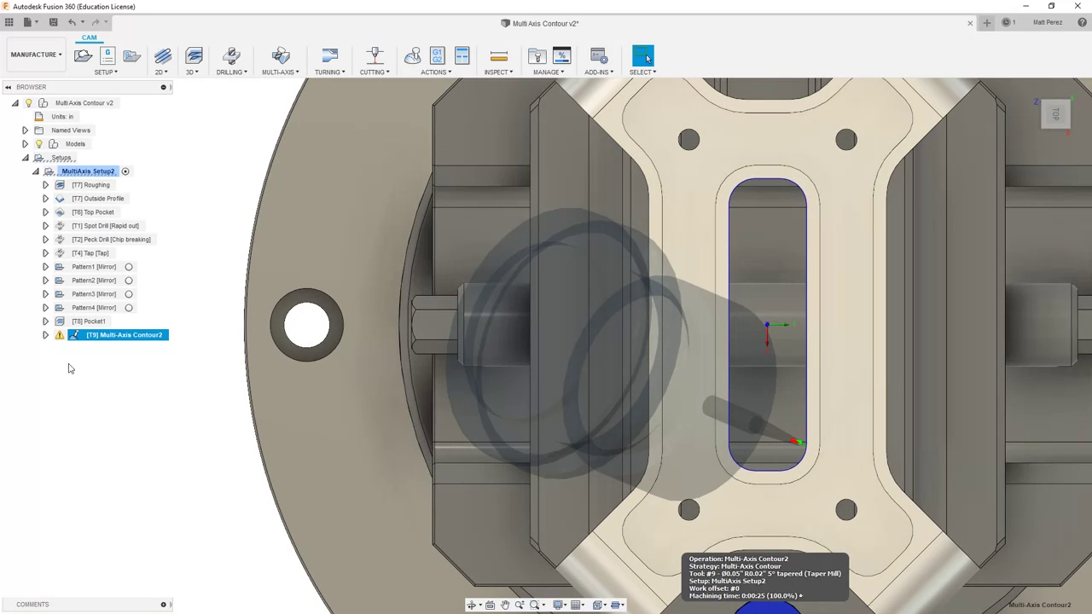
{"action": "right_click", "coordinate": [112, 340]}
Reset Multi-Axis Contour2's Forward Tilt to 0 deg and regenerate the toolpath.
{"action": "left_click", "coordinate": [135, 9]}
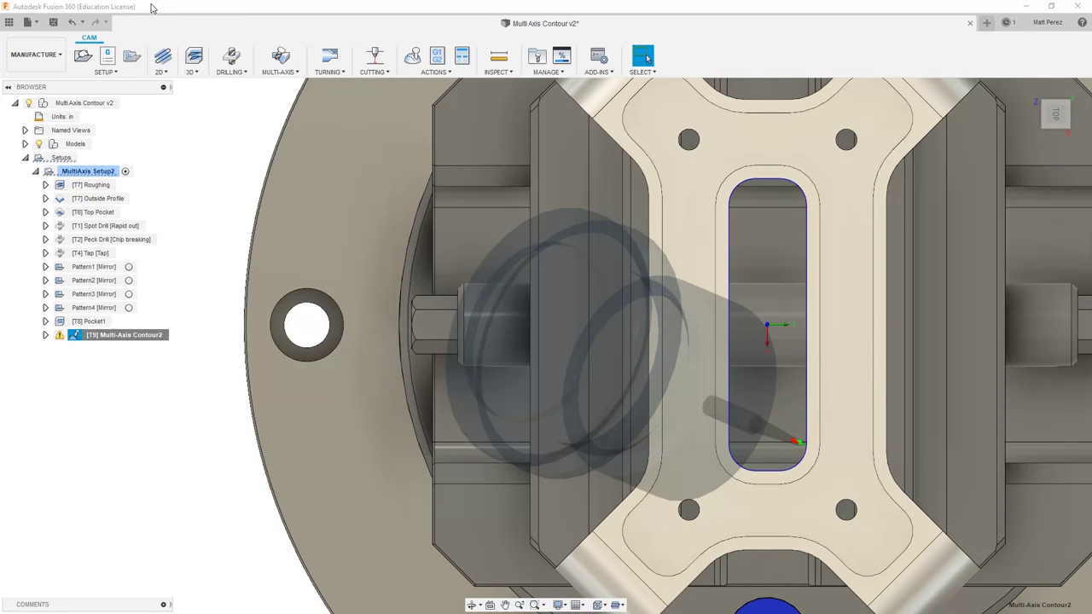
{"action": "left_click", "coordinate": [1005, 171]}
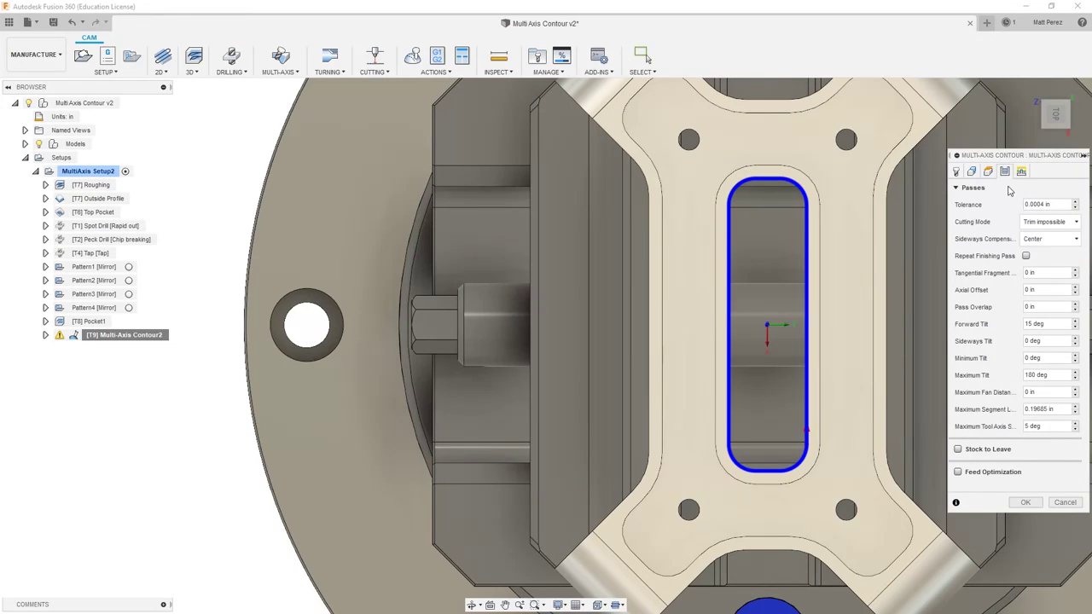
{"action": "left_click", "coordinate": [1034, 324]}
{"action": "type", "text": "0"}
{"action": "key", "text": "Return"}
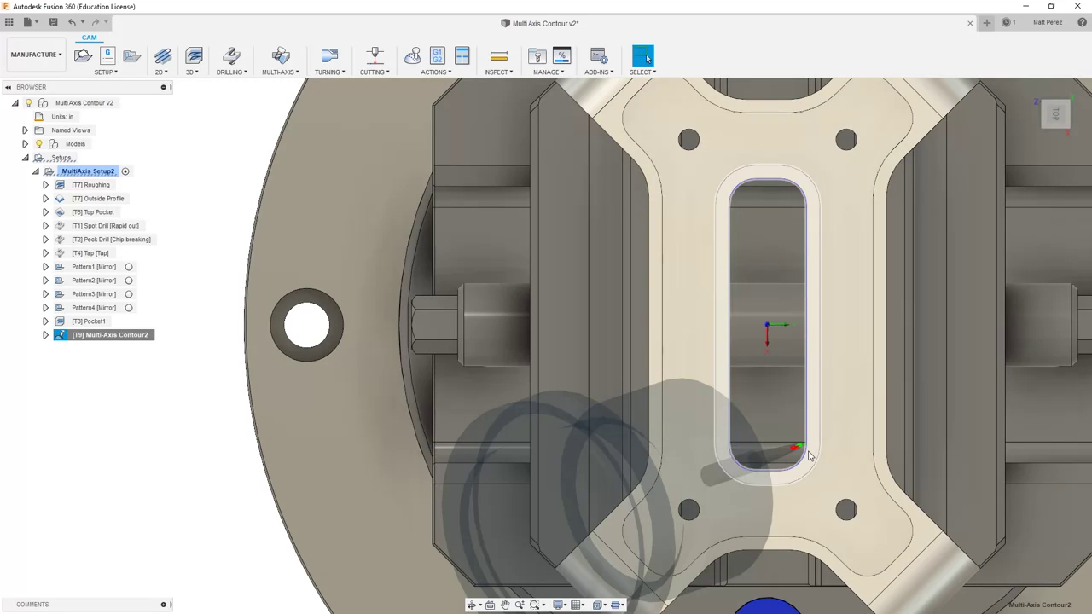
Simulate the untilted toolpath all the way around the pocket, then exit the simulation.
{"action": "left_click", "coordinate": [418, 57]}
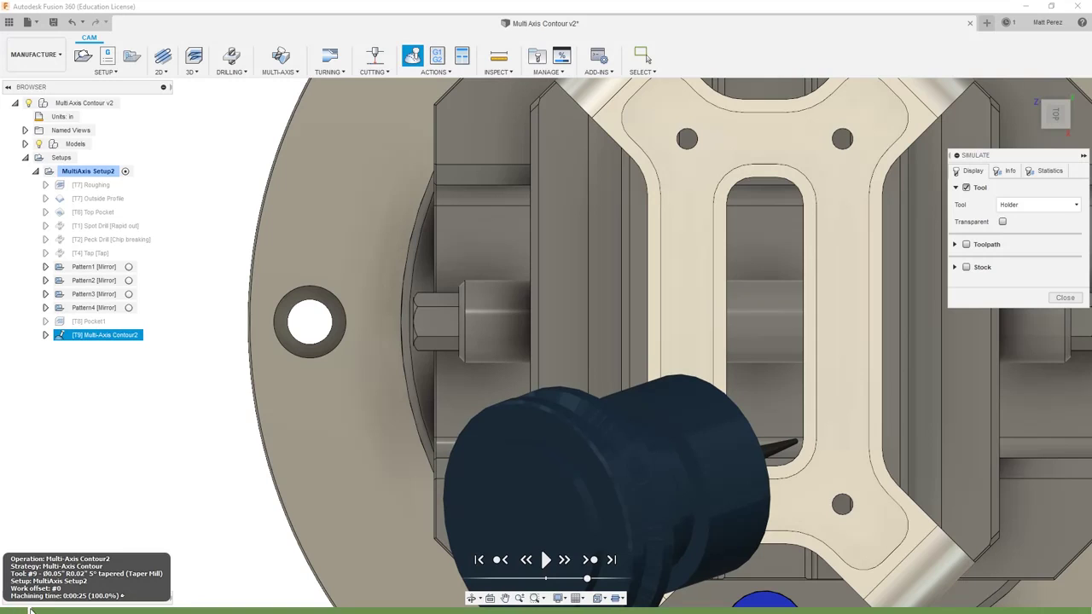
{"action": "left_click_drag", "start_coordinate": [177, 609], "coordinate": [301, 610]}
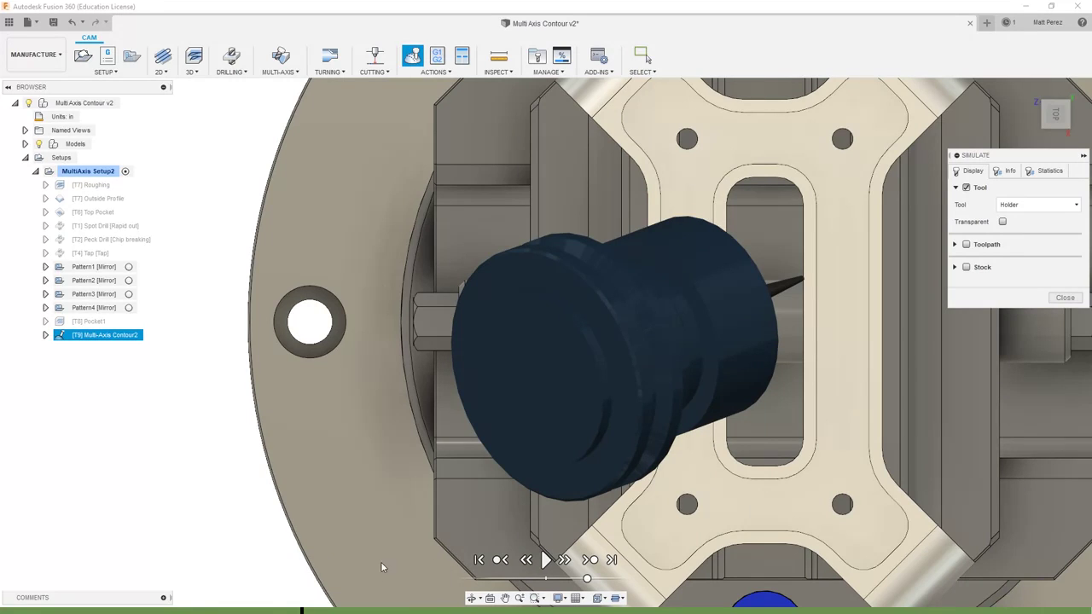
{"action": "left_click_drag", "start_coordinate": [301, 610], "coordinate": [1089, 609]}
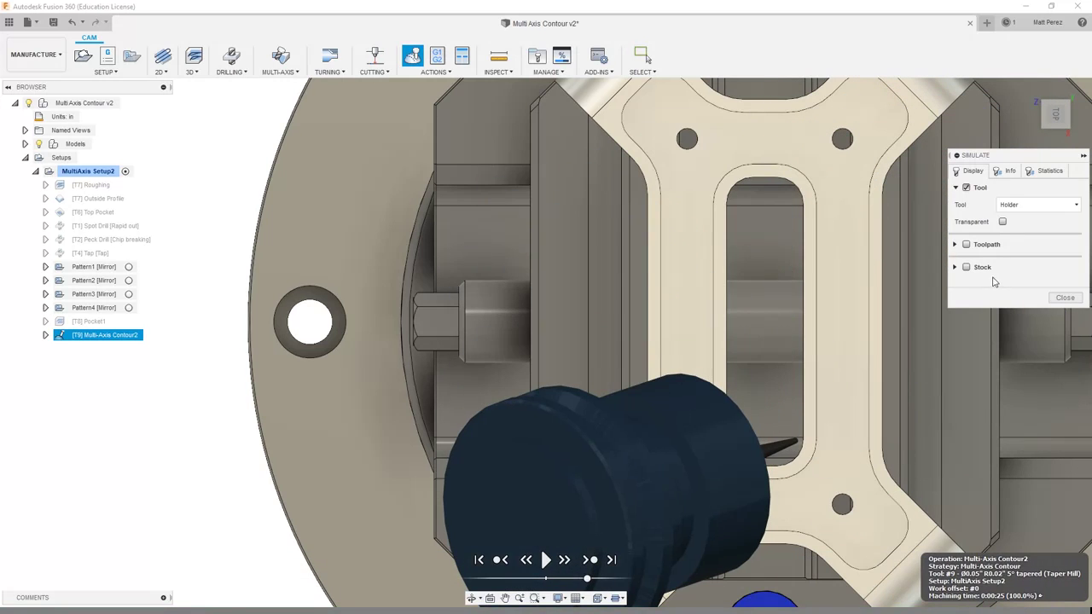
{"action": "left_click", "coordinate": [1065, 298]}
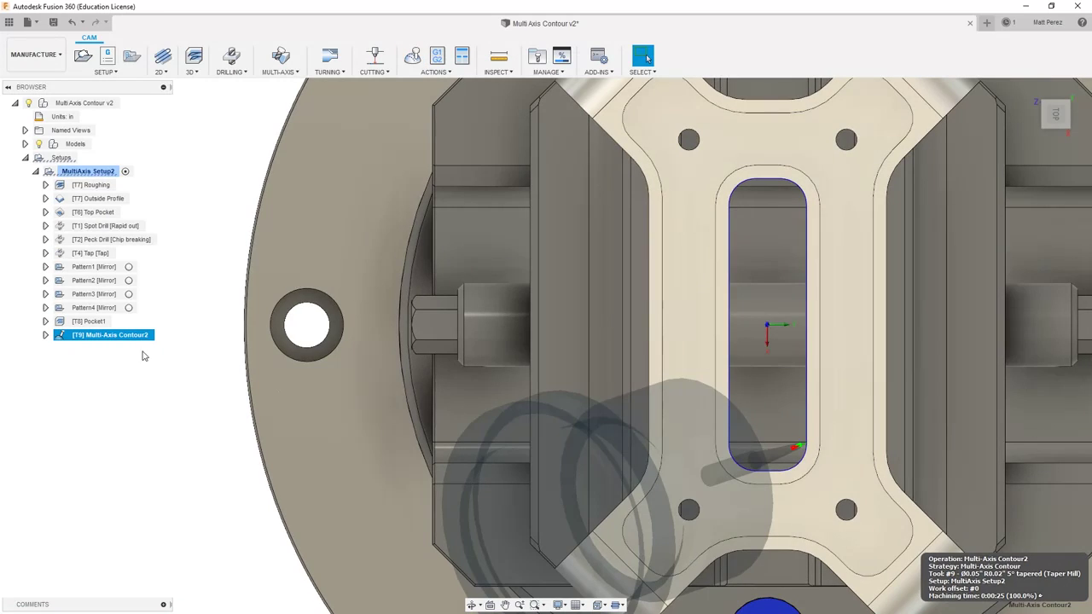
{"action": "right_click", "coordinate": [131, 342]}
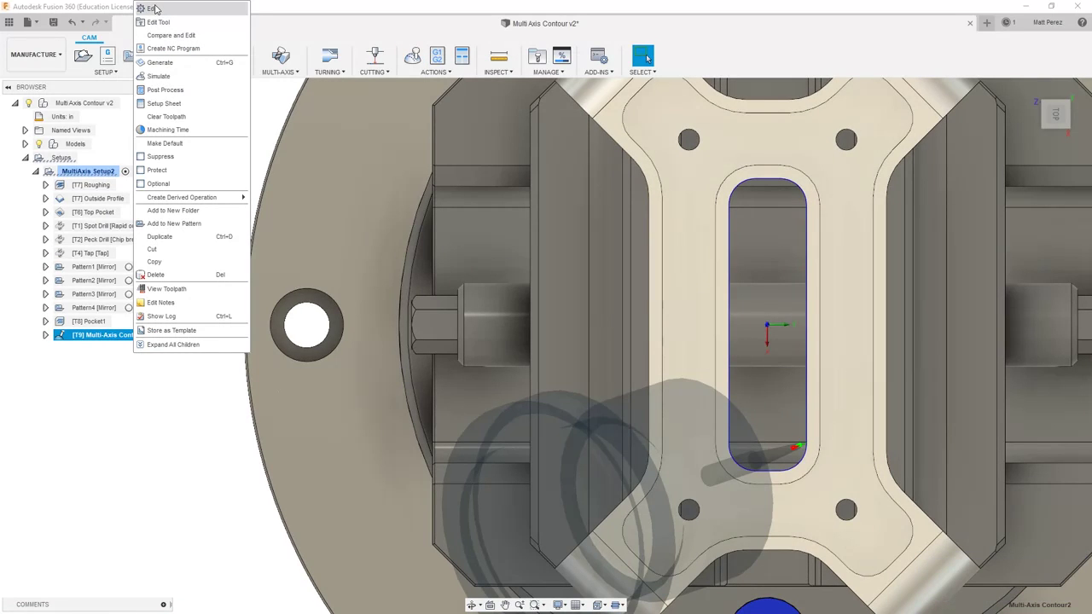
Change the passes to Forward Tilt 0 deg and Sideways Tilt 25 deg, and regenerate.
{"action": "left_click", "coordinate": [154, 8]}
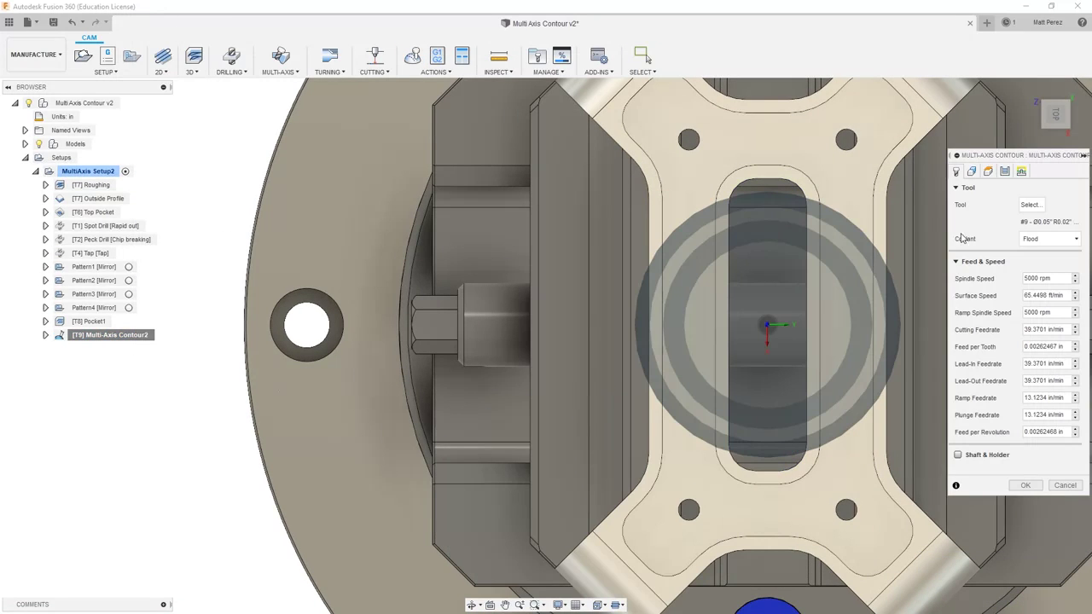
{"action": "left_click", "coordinate": [1004, 170]}
{"action": "left_click", "coordinate": [1021, 325]}
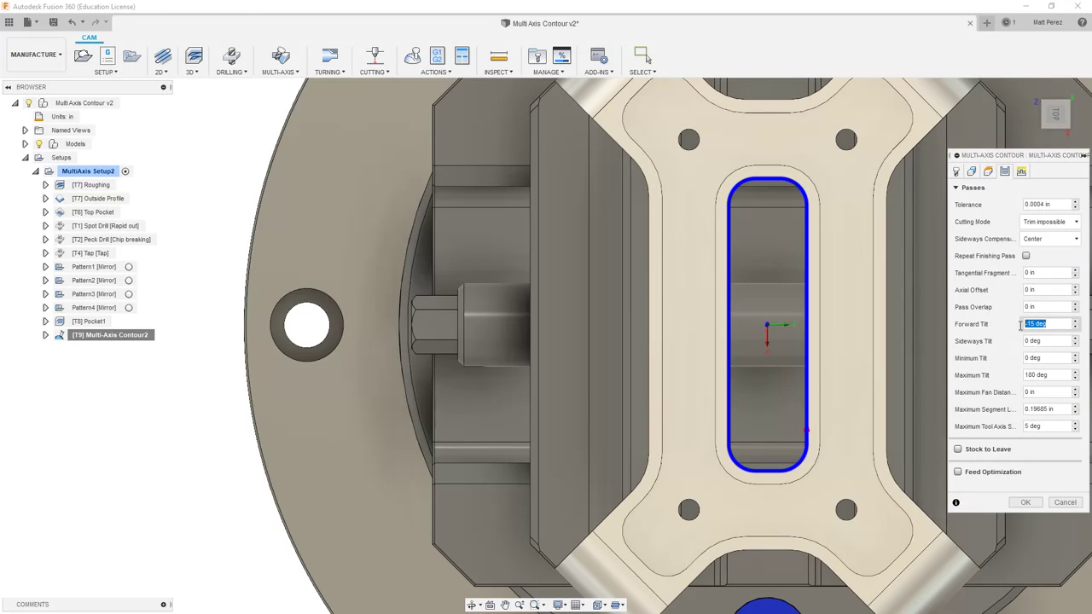
{"action": "type", "text": "0"}
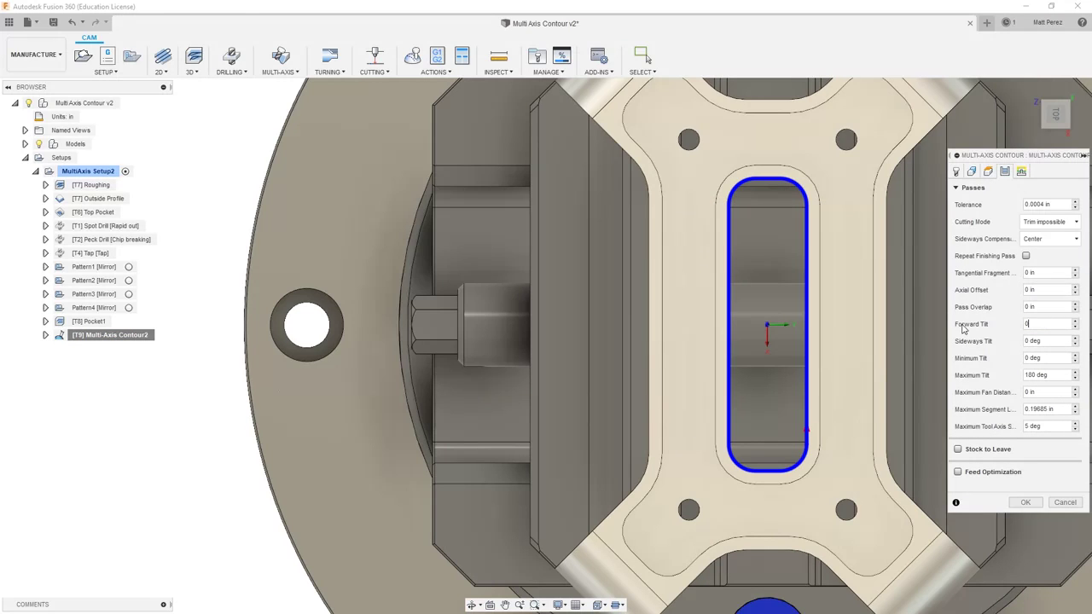
{"action": "key", "text": "Tab"}
{"action": "type", "text": "2"}
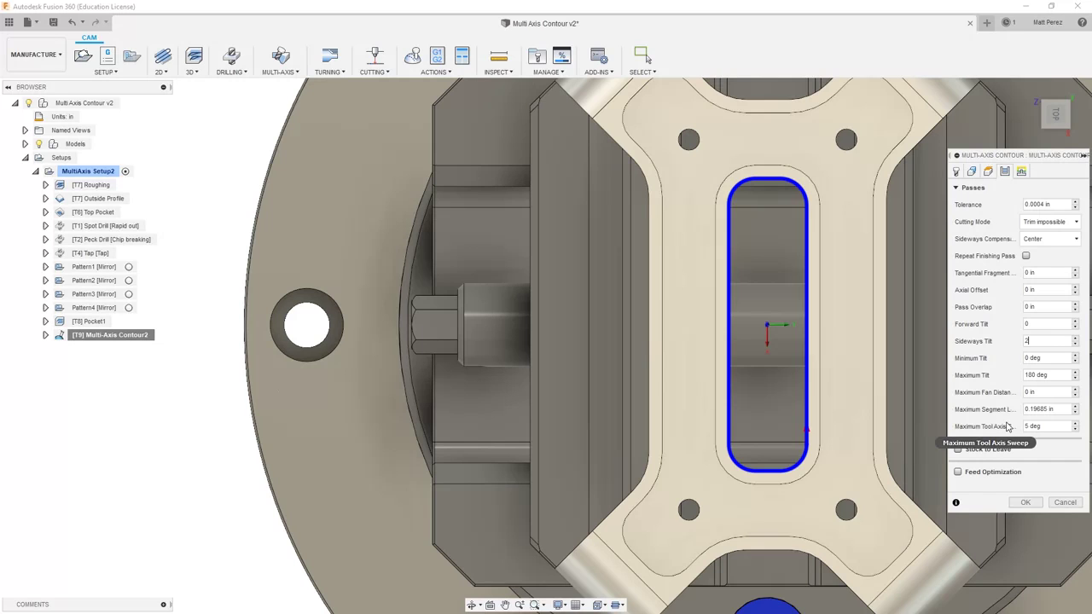
{"action": "type", "text": "5"}
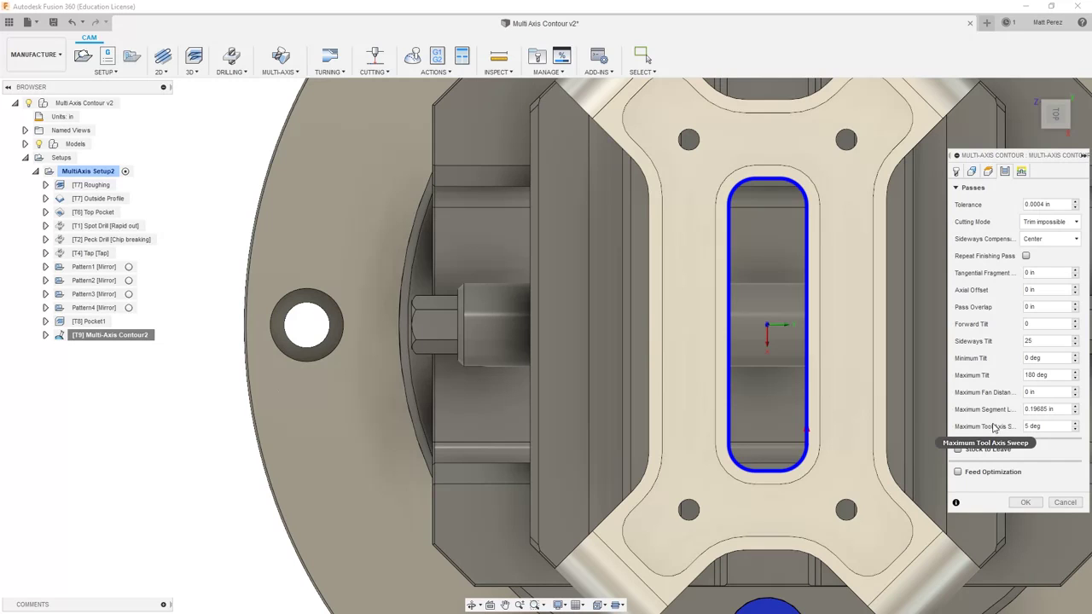
{"action": "left_click", "coordinate": [1026, 502]}
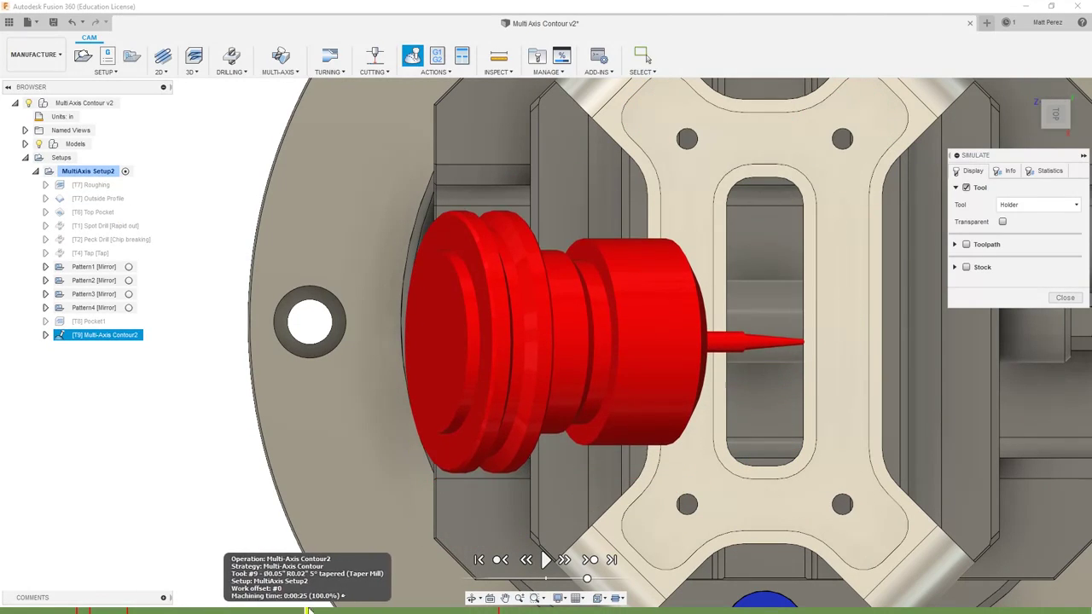
Orbit to an angled view, scrub the 25° sideways-tilt simulation, then exit it.
{"action": "middle_click_drag", "start_coordinate": [753, 477], "coordinate": [720, 292], "text": "shift"}
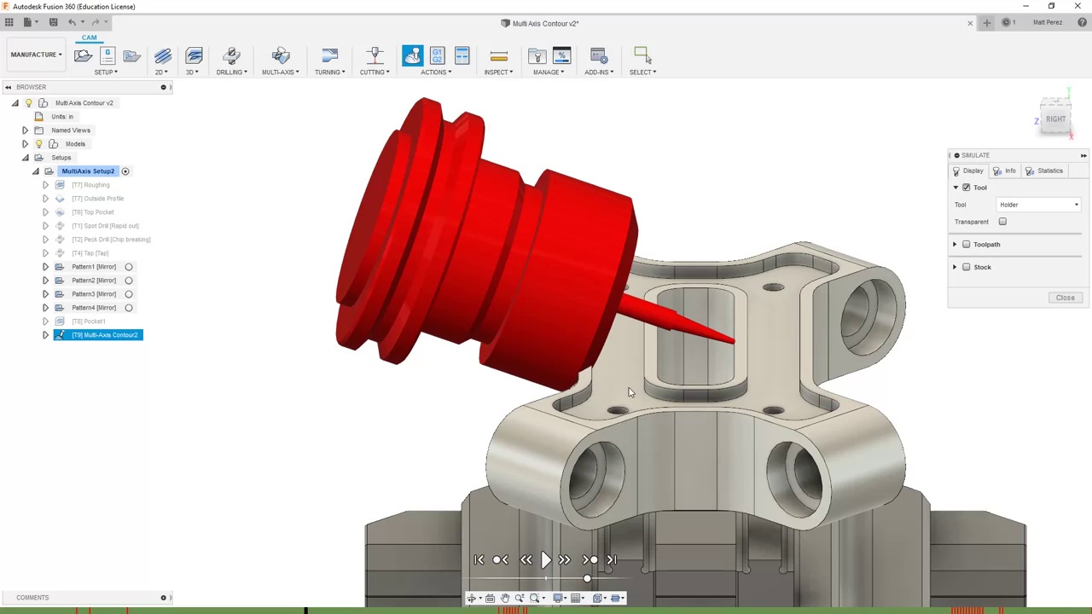
{"action": "left_click_drag", "start_coordinate": [309, 609], "coordinate": [408, 608]}
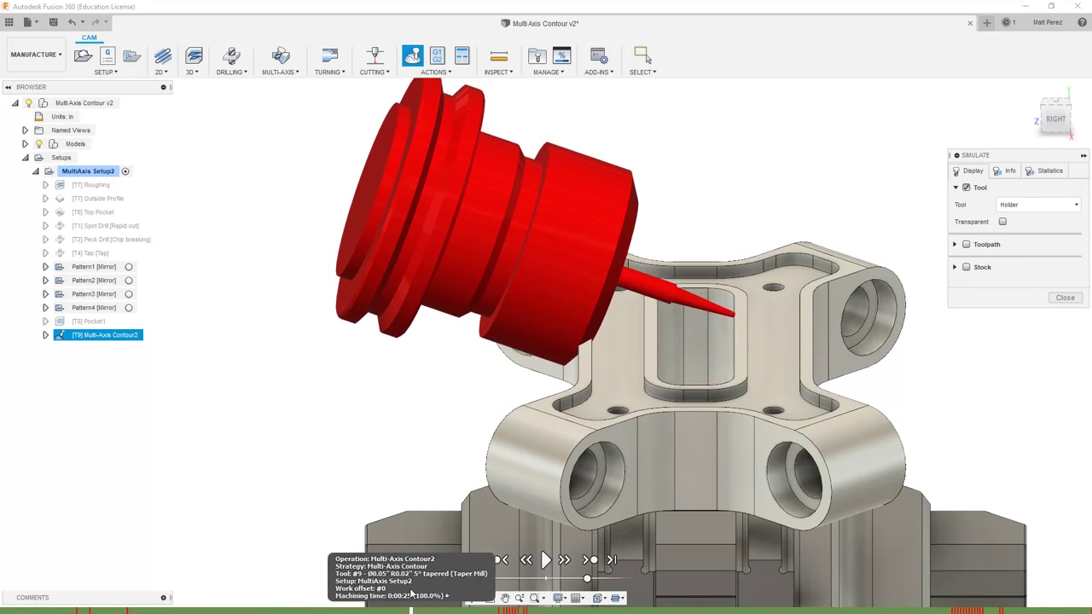
{"action": "left_click", "coordinate": [1064, 299]}
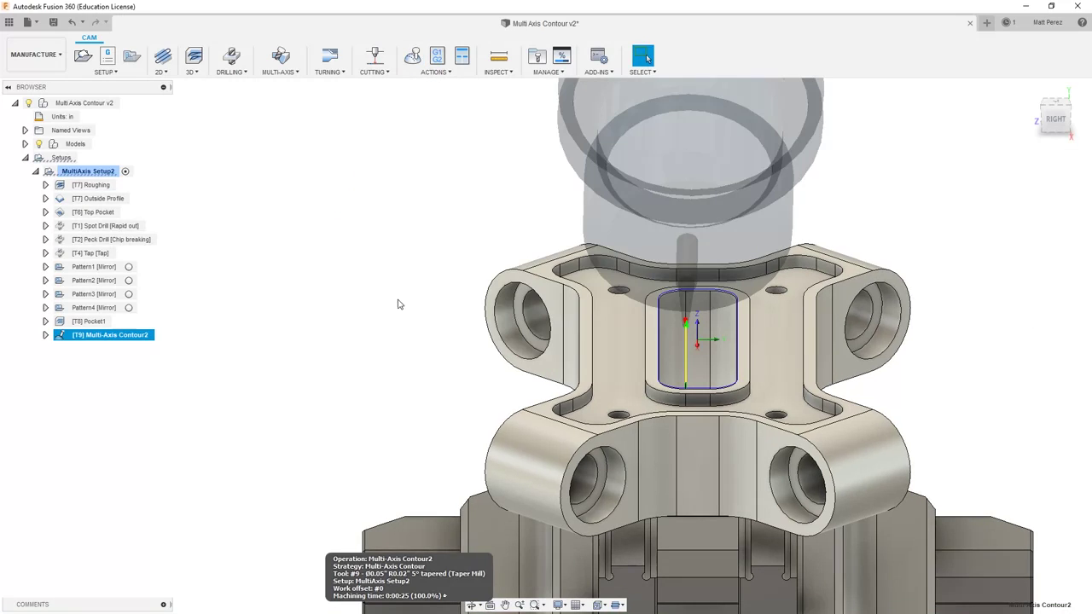
Edit Multi-Axis Contour2 to a -25 deg Sideways Tilt and regenerate the toolpath.
{"action": "right_click", "coordinate": [109, 342]}
{"action": "left_click", "coordinate": [127, 9]}
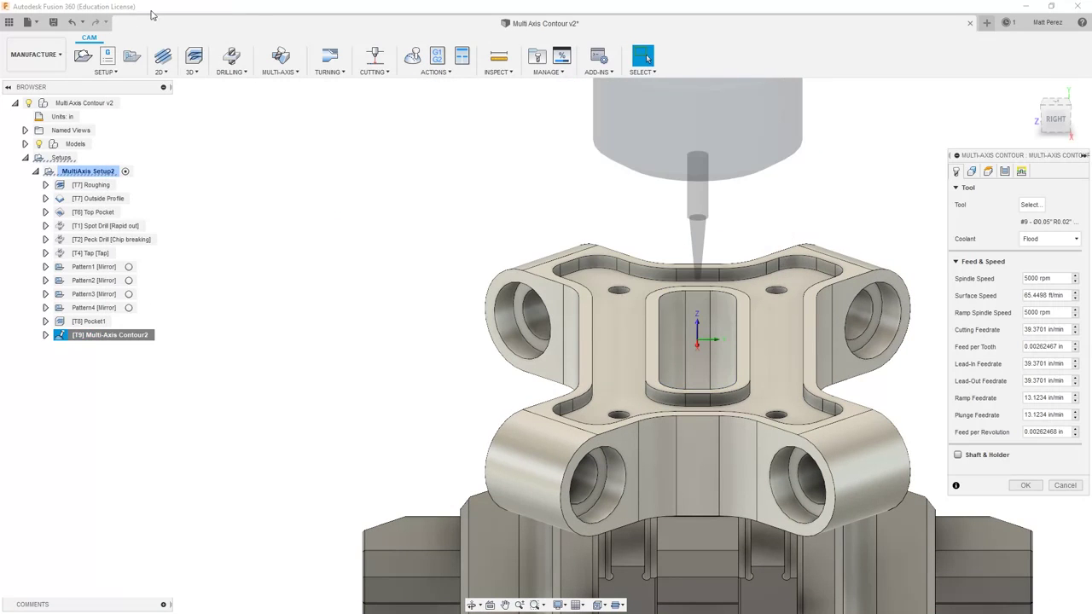
{"action": "left_click", "coordinate": [1003, 172]}
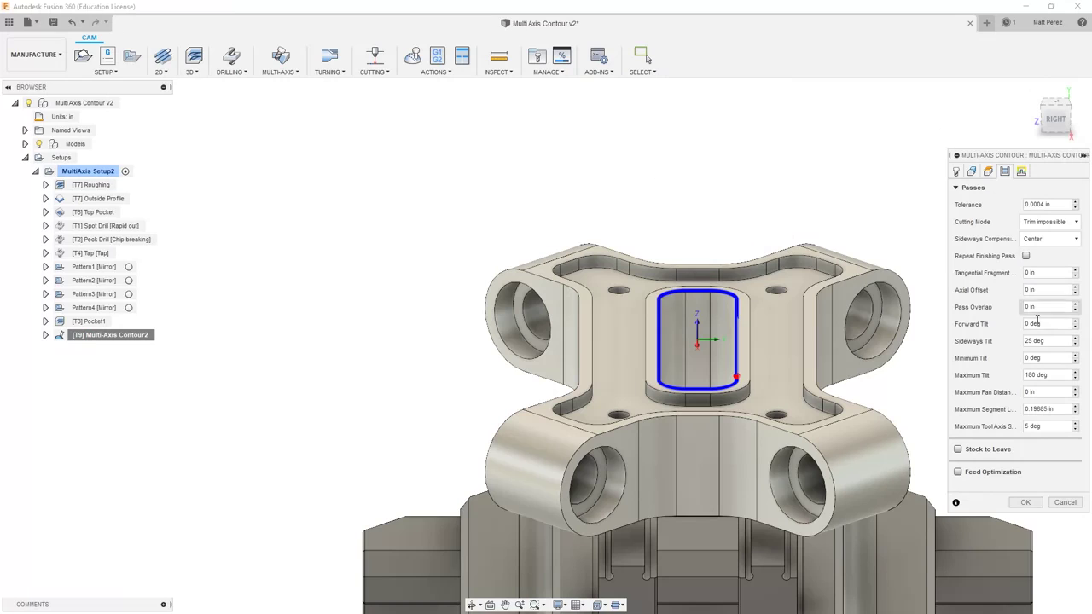
{"action": "left_click_drag", "start_coordinate": [1046, 340], "coordinate": [982, 354]}
{"action": "type", "text": "-25"}
{"action": "left_click", "coordinate": [1026, 502]}
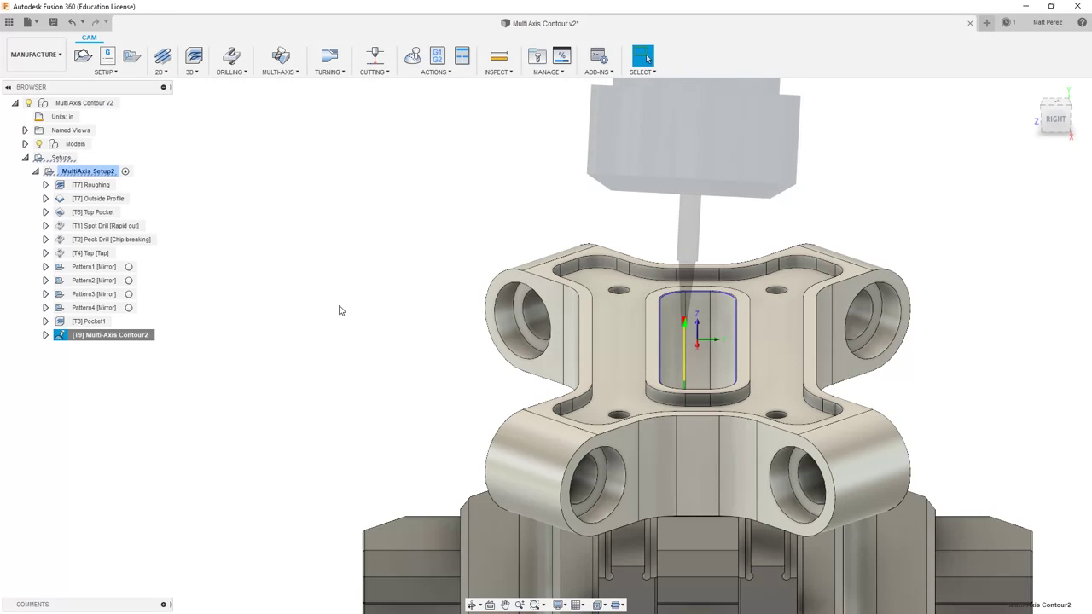
Simulate the -25° sideways-tilt toolpath along the contour, then exit the simulation.
{"action": "left_click", "coordinate": [412, 56]}
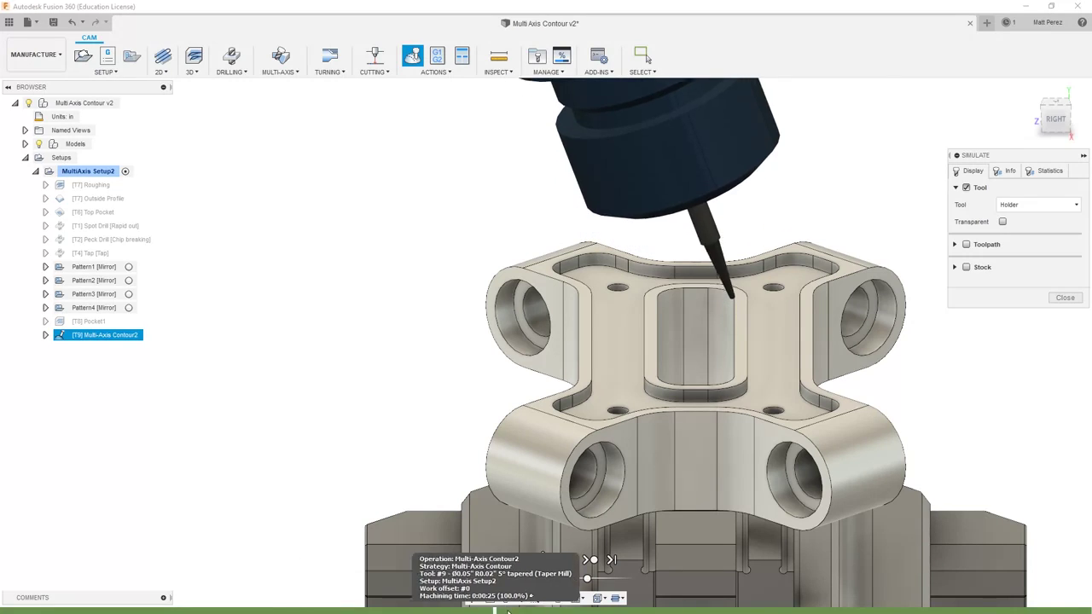
{"action": "left_click_drag", "start_coordinate": [524, 610], "coordinate": [769, 608]}
{"action": "left_click", "coordinate": [1062, 298]}
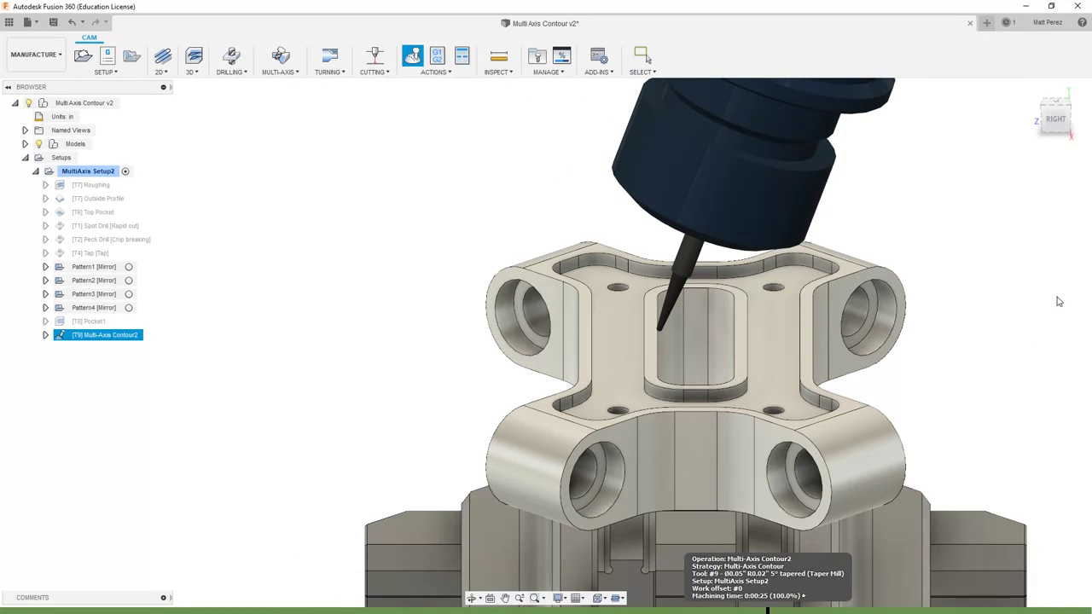
{"action": "right_click", "coordinate": [109, 337]}
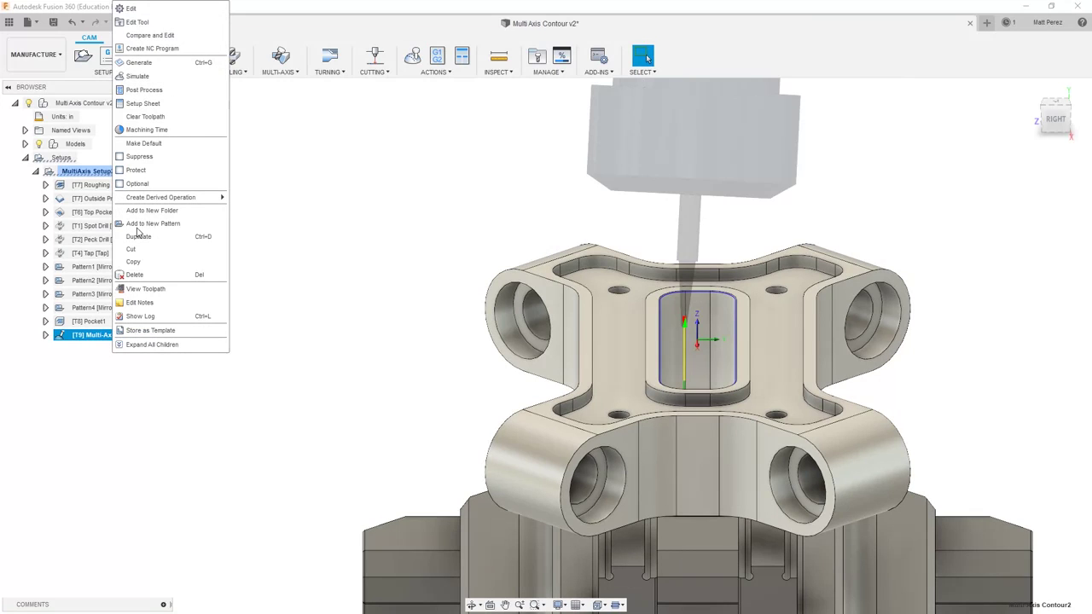
Set Sideways Tilt 0, Left sideways compensation and -0.05 in Axial Offset, then regenerate.
{"action": "left_click", "coordinate": [162, 7]}
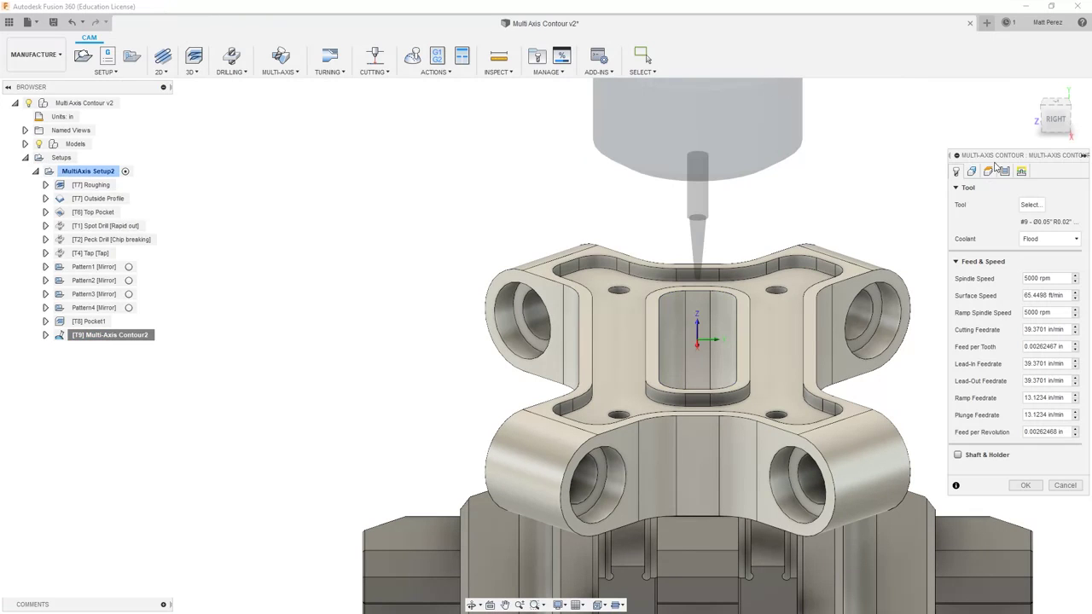
{"action": "left_click", "coordinate": [1005, 171]}
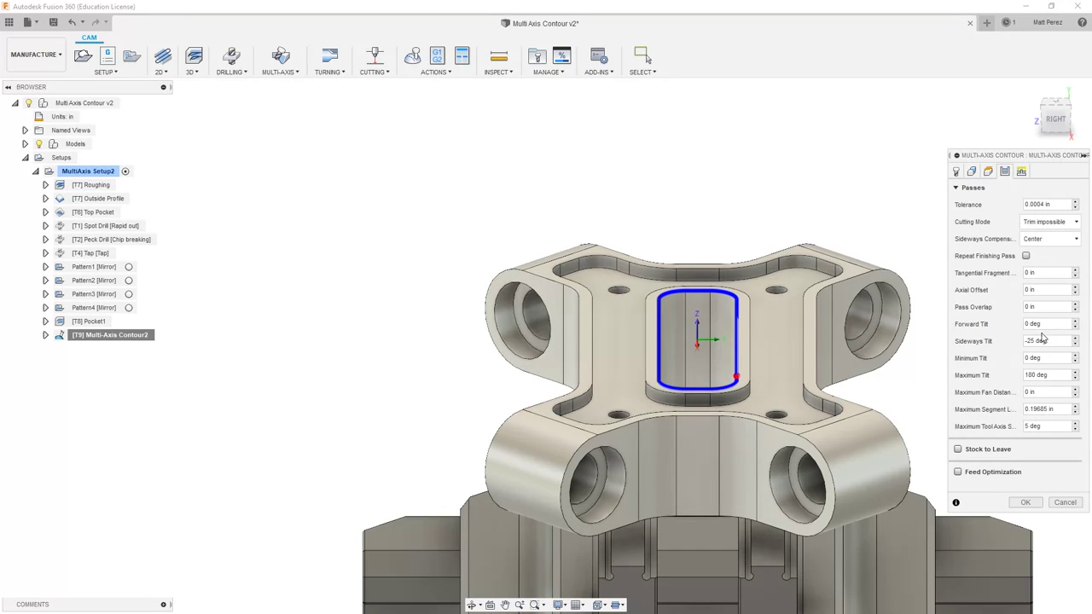
{"action": "mouse_move", "coordinate": [1057, 327]}
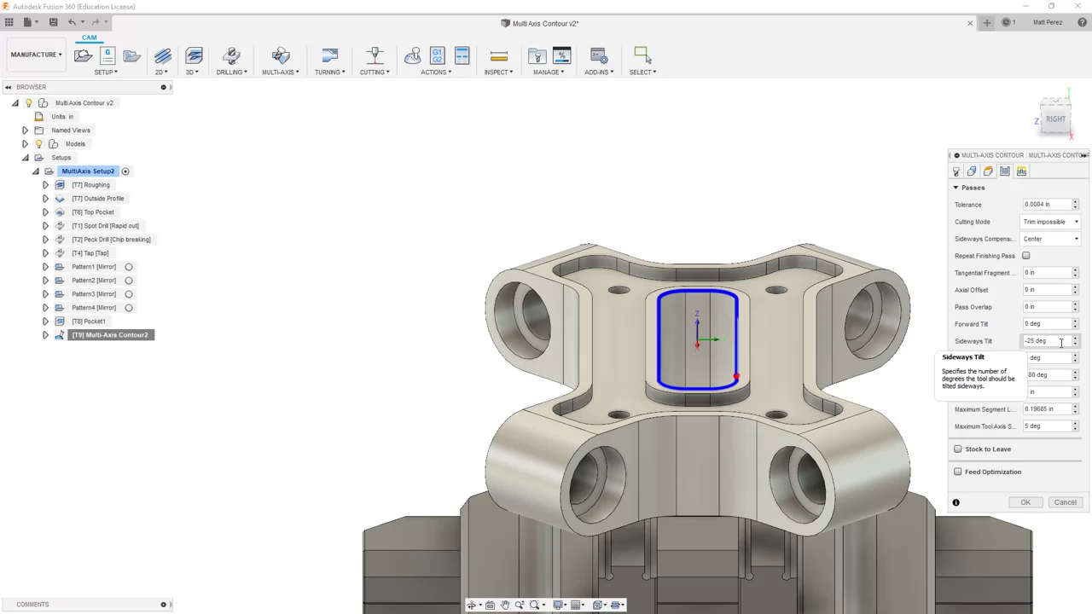
{"action": "double_click", "coordinate": [1059, 341]}
{"action": "type", "text": "0"}
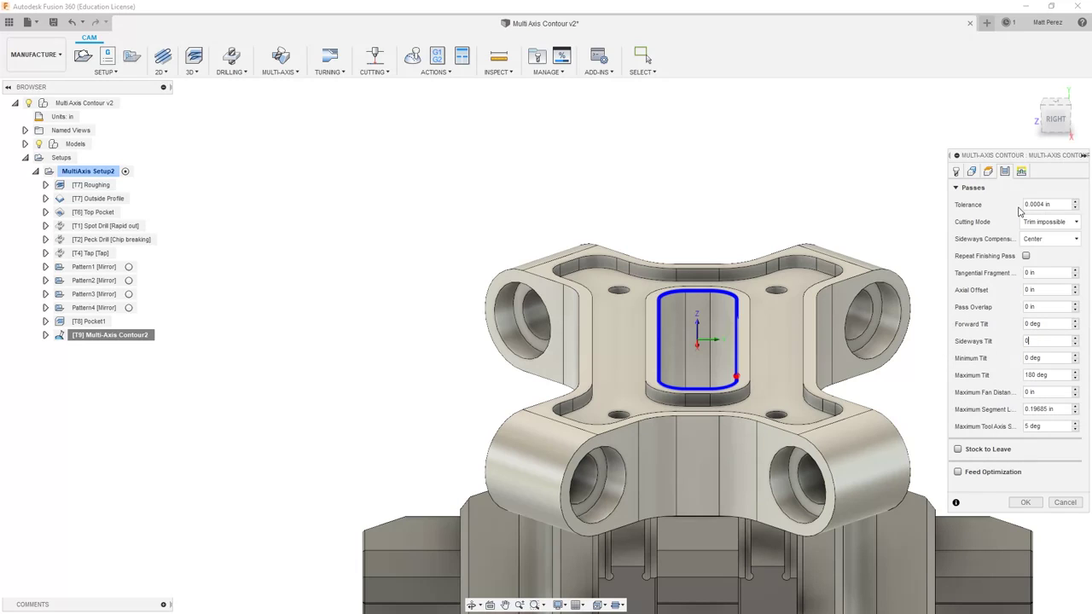
{"action": "left_click", "coordinate": [1048, 239]}
{"action": "left_click", "coordinate": [1057, 255]}
{"action": "left_click", "coordinate": [1051, 291]}
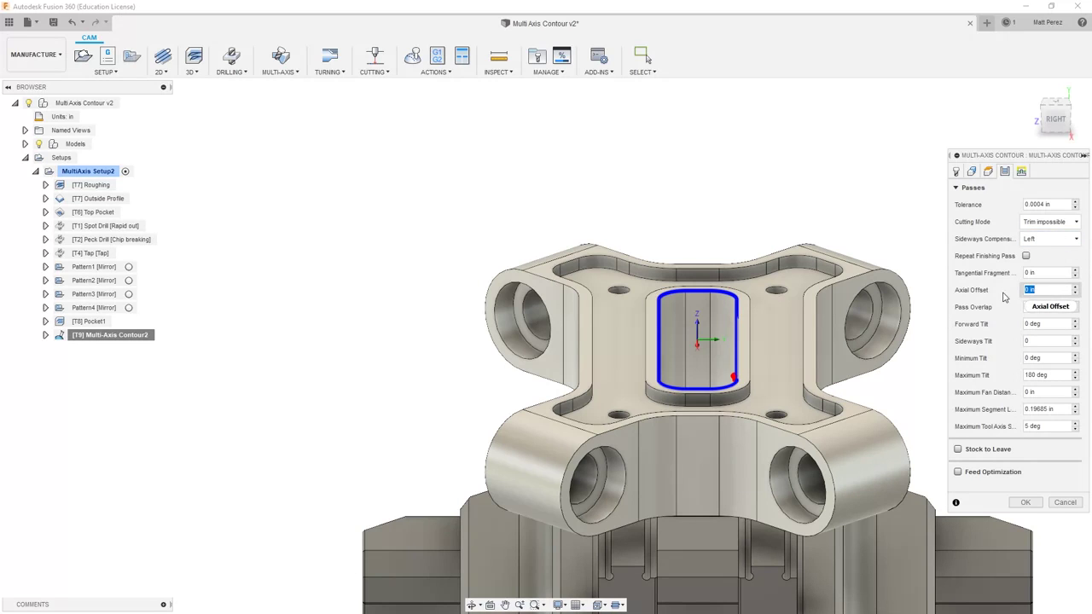
{"action": "type", "text": "-.05"}
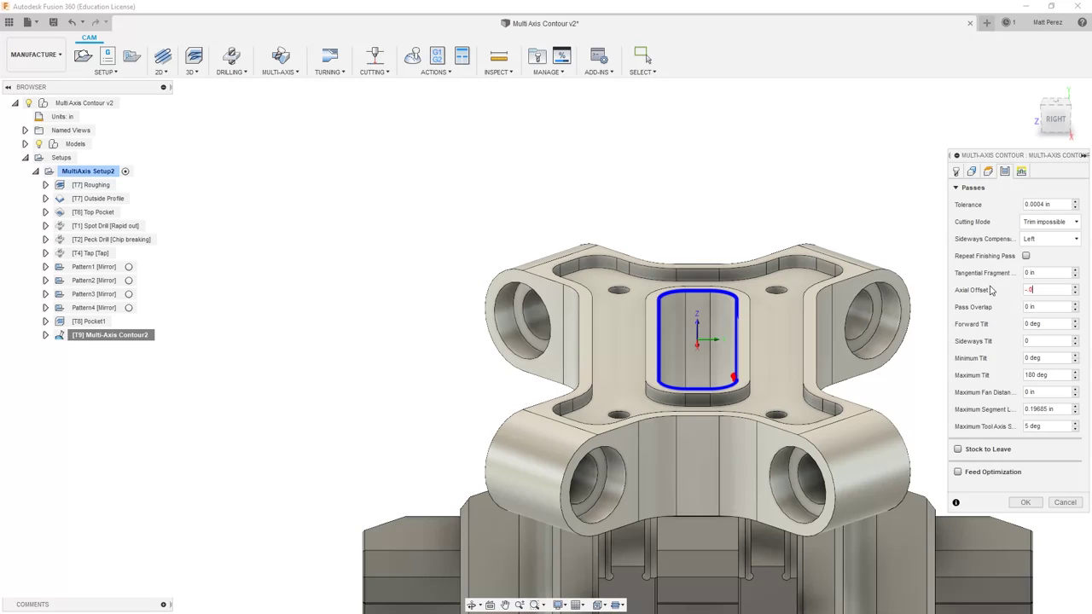
{"action": "left_click", "coordinate": [1024, 502]}
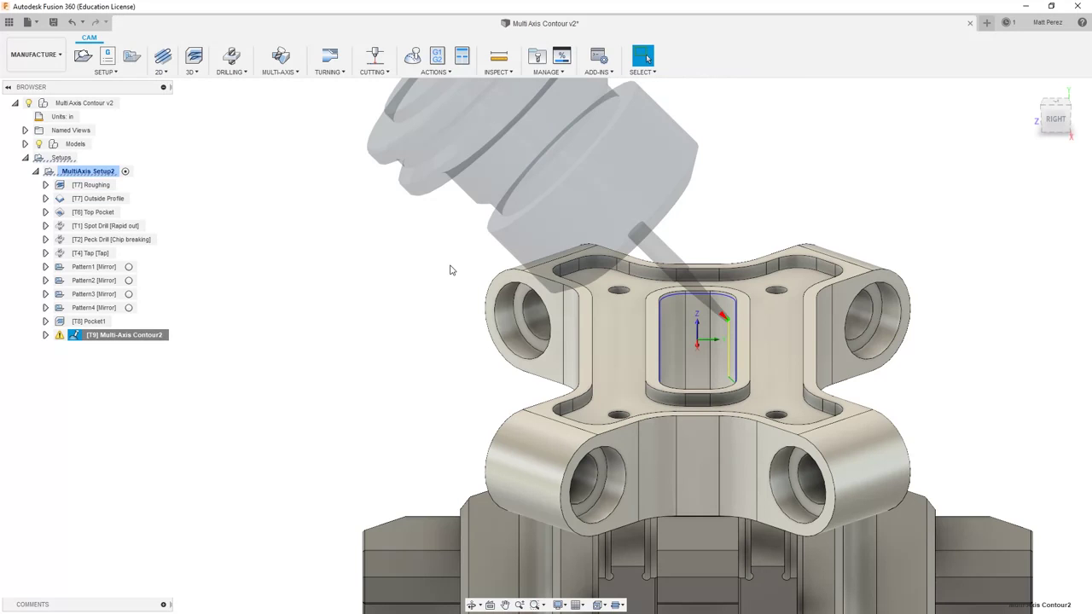
{"action": "scroll", "coordinate": [721, 333], "scroll_direction": "up", "scroll_amount": 3}
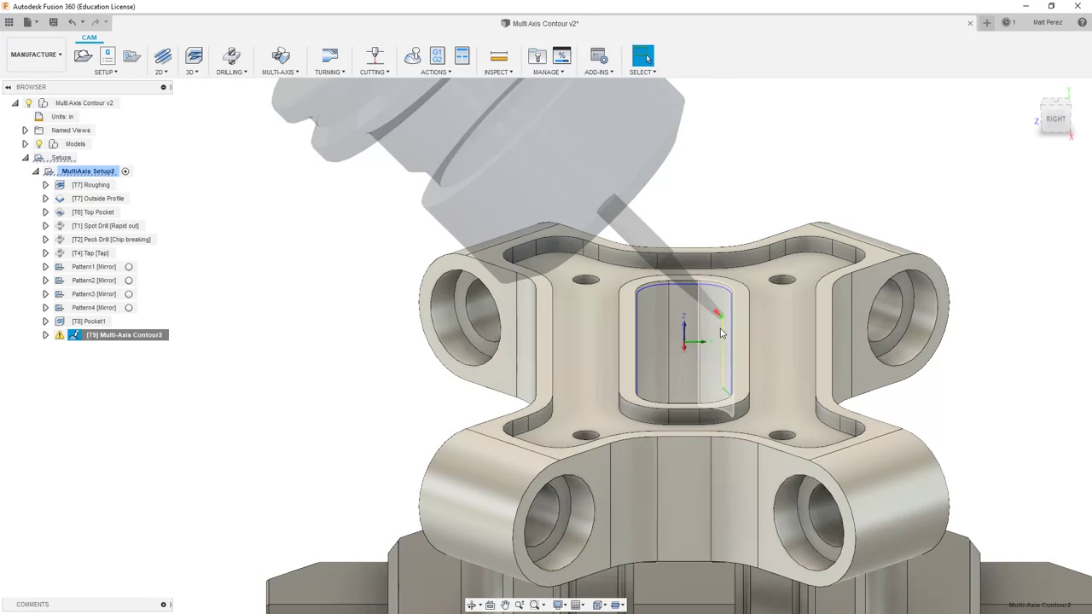
{"action": "scroll", "coordinate": [721, 333], "scroll_direction": "up", "scroll_amount": 5}
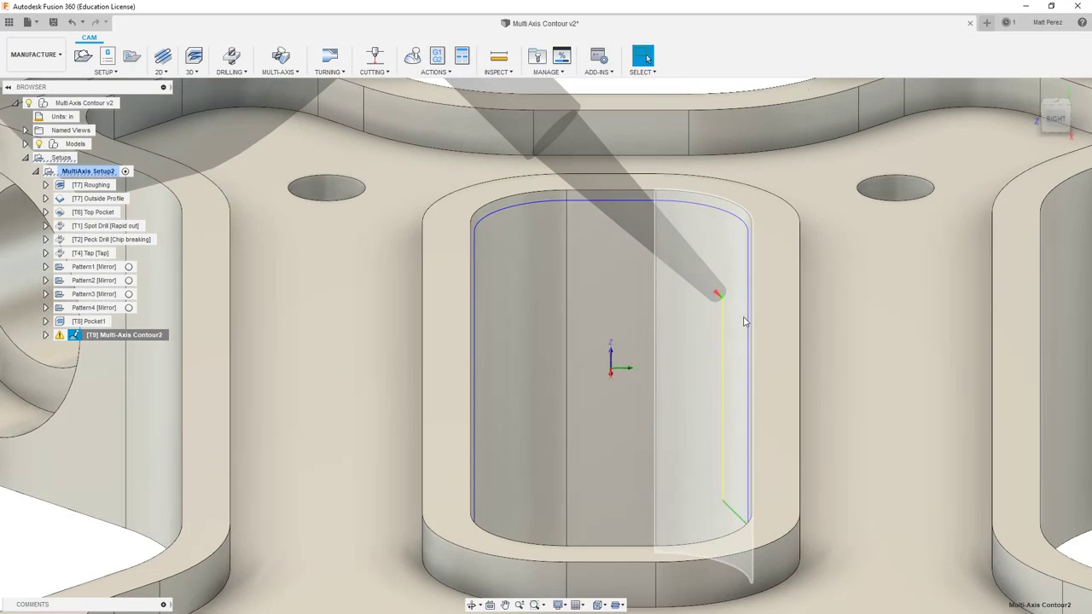
{"action": "left_click", "coordinate": [412, 56]}
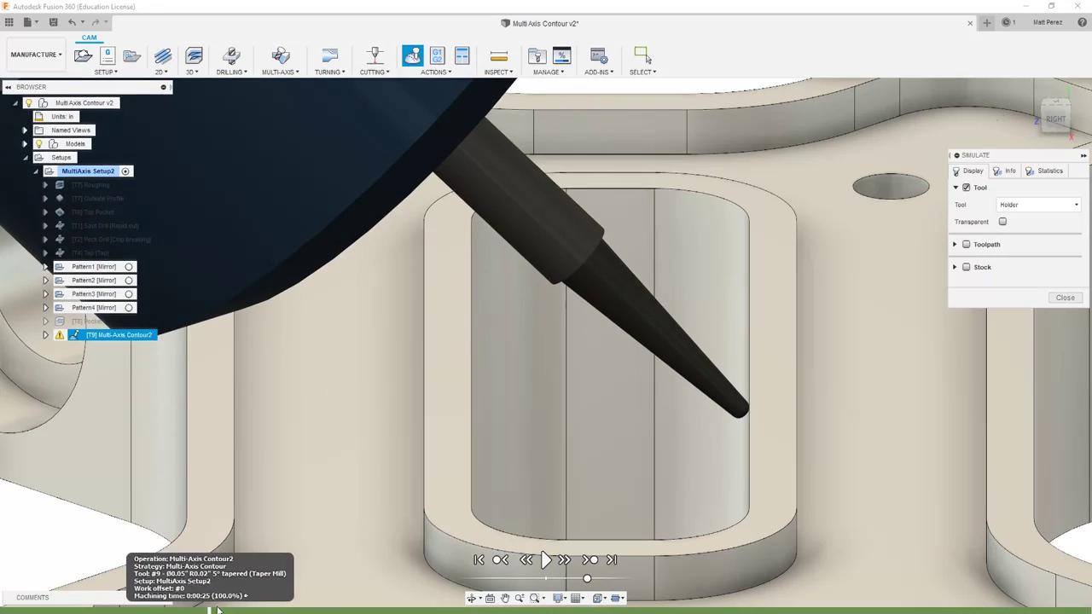
{"action": "left_click_drag", "start_coordinate": [217, 609], "coordinate": [273, 595]}
{"action": "middle_click_drag", "start_coordinate": [662, 438], "coordinate": [678, 402], "text": "shift"}
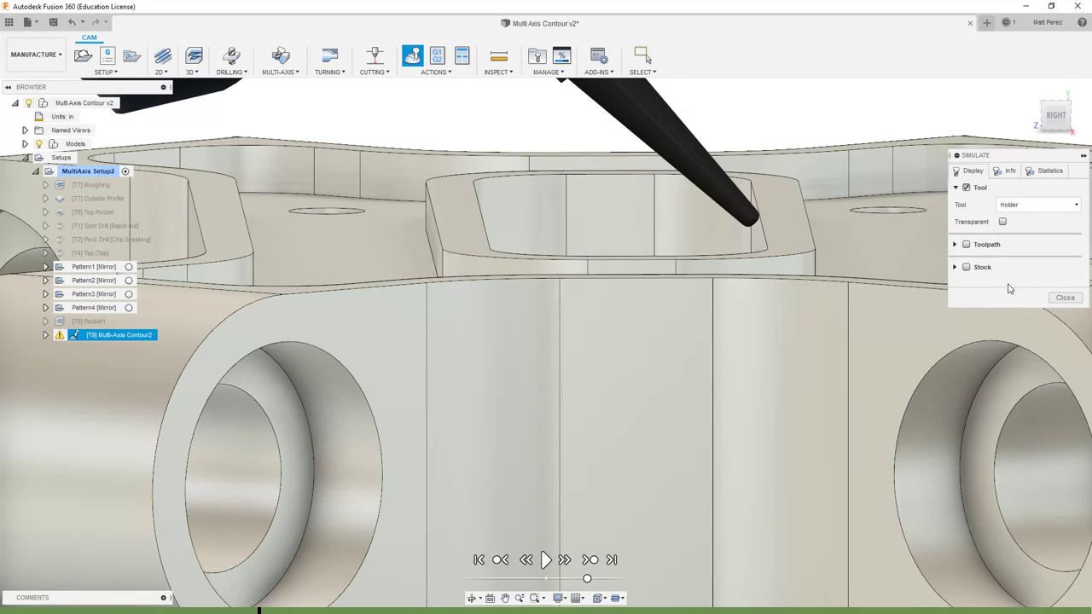
{"action": "left_click", "coordinate": [1055, 298]}
{"action": "scroll", "coordinate": [836, 220], "scroll_direction": "down", "scroll_amount": 5}
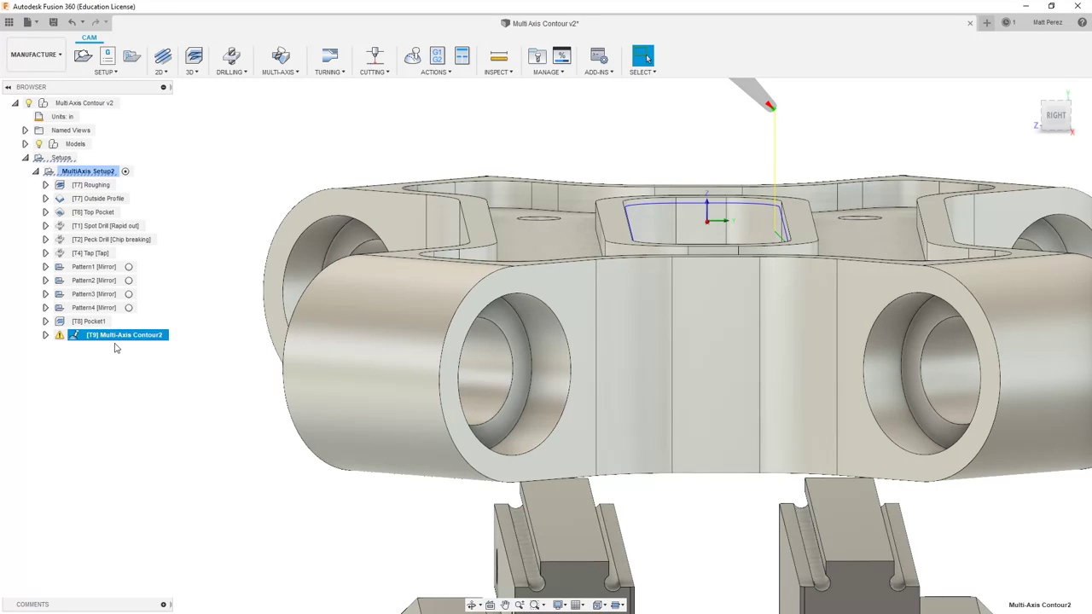
Read the Multi-Axis Contour2 warning in the Message Log, then reopen the operation for editing.
{"action": "left_click", "coordinate": [60, 336]}
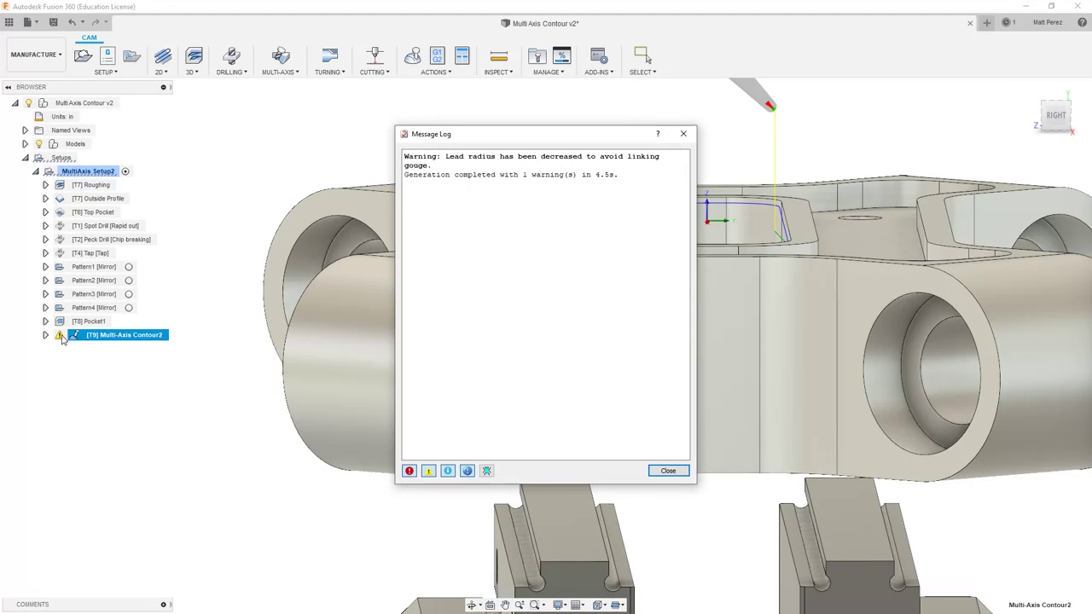
{"action": "left_click", "coordinate": [668, 471]}
{"action": "right_click", "coordinate": [122, 335]}
{"action": "left_click", "coordinate": [159, 7]}
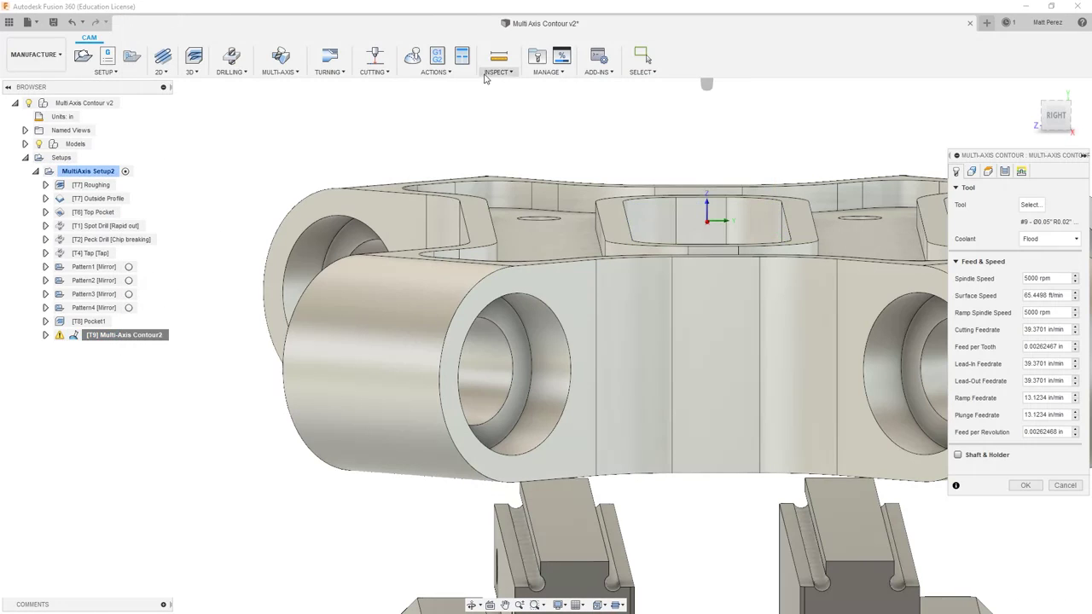
Set sideways compensation to Center and axial offset to 0, adjust pass overlap, and regenerate.
{"action": "left_click", "coordinate": [1005, 171]}
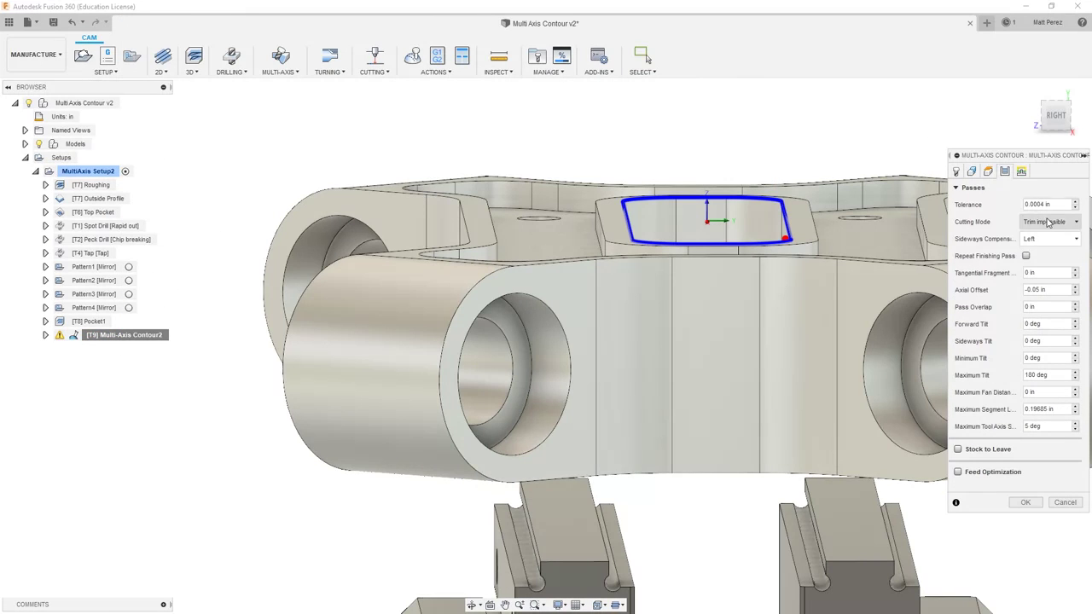
{"action": "left_click", "coordinate": [1055, 241]}
{"action": "left_click", "coordinate": [1048, 267]}
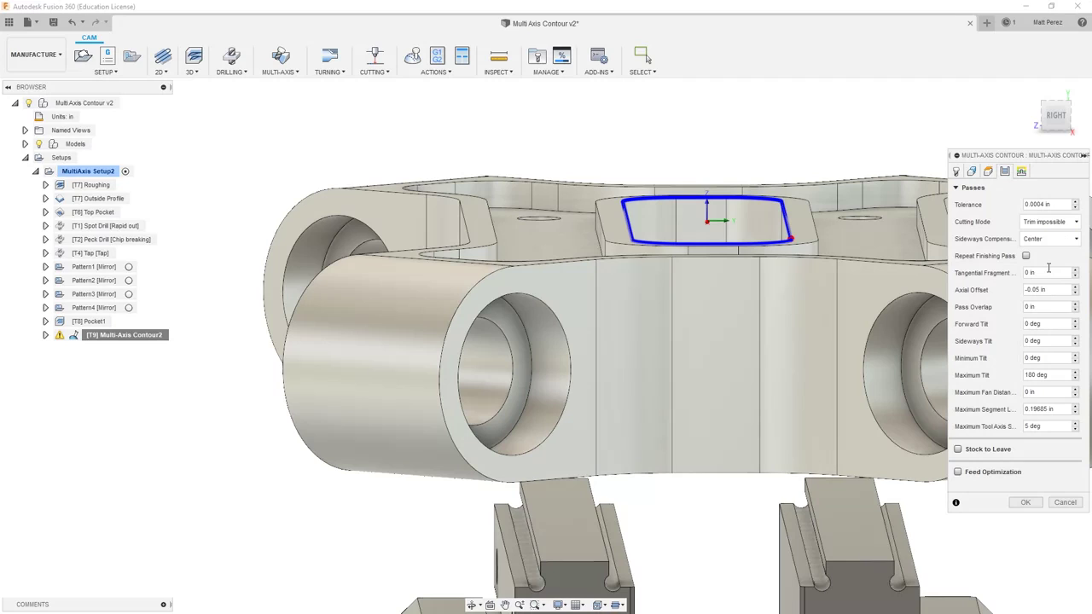
{"action": "double_click", "coordinate": [1051, 289]}
{"action": "type", "text": "0"}
{"action": "key", "text": "Tab"}
{"action": "key", "text": "BackSpace"}
{"action": "left_click", "coordinate": [1026, 503]}
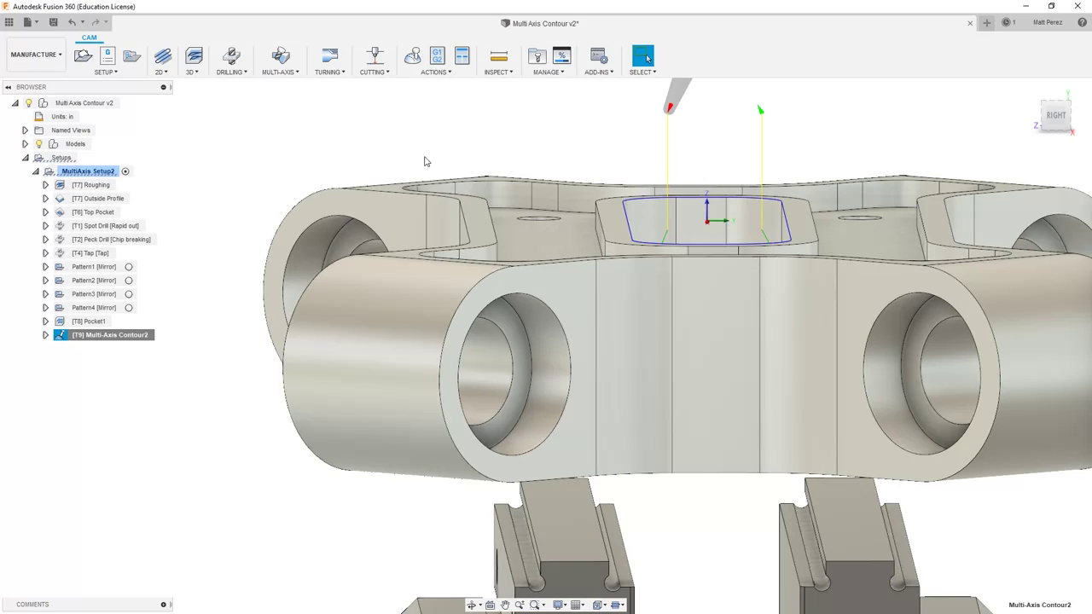
View the simulated toolpath down into the pocket, exit the simulation, and bring up [T9] Multi-Axis Contour2's actions.
{"action": "middle_click_drag", "start_coordinate": [773, 166], "coordinate": [773, 184], "text": "shift"}
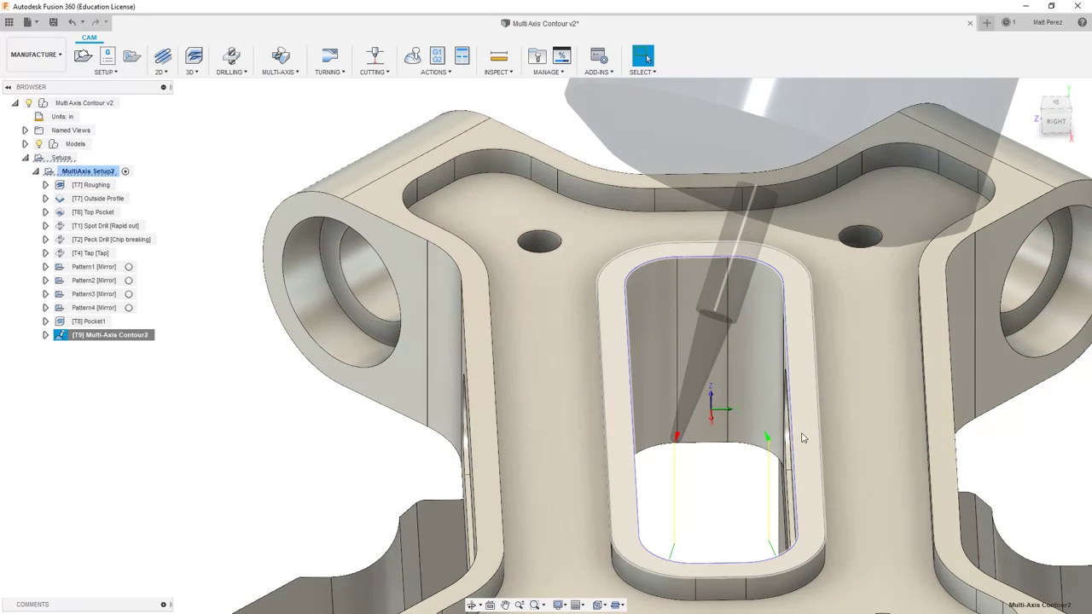
{"action": "middle_click_drag", "start_coordinate": [802, 438], "coordinate": [794, 299]}
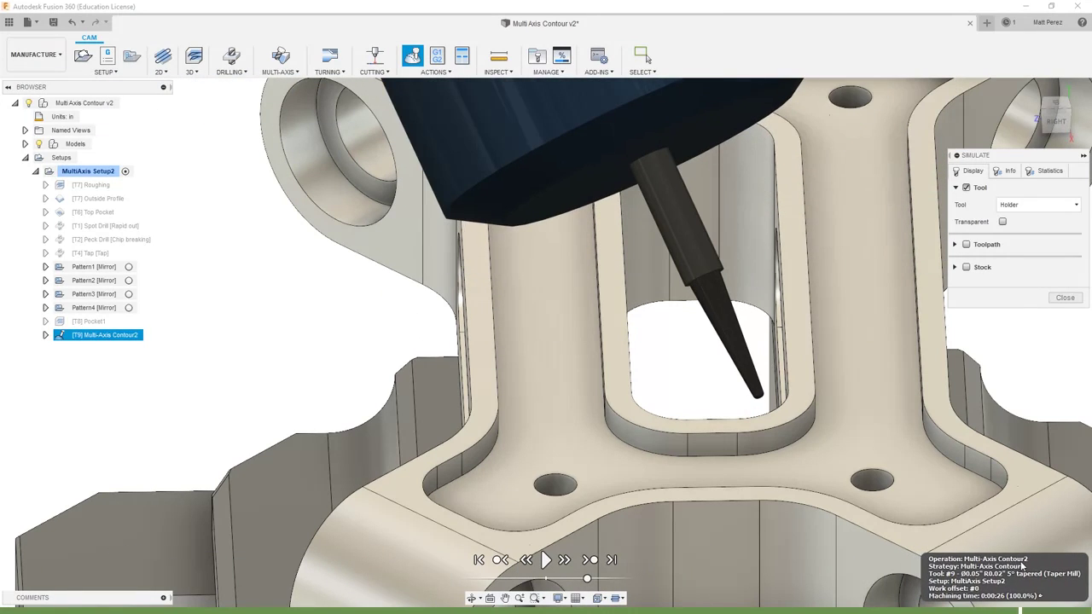
{"action": "left_click", "coordinate": [1065, 297]}
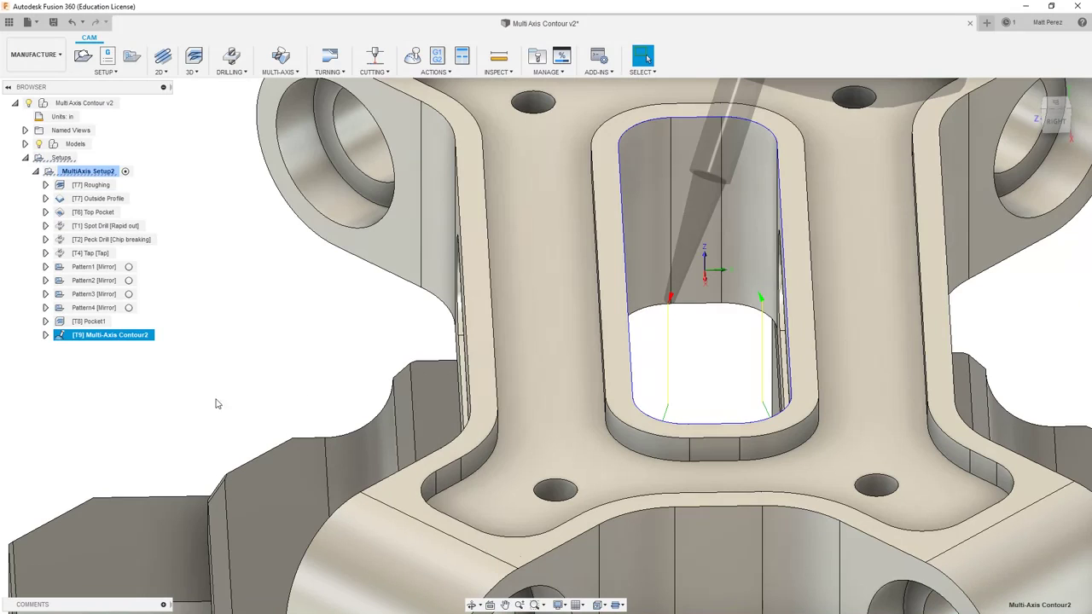
{"action": "right_click", "coordinate": [126, 338]}
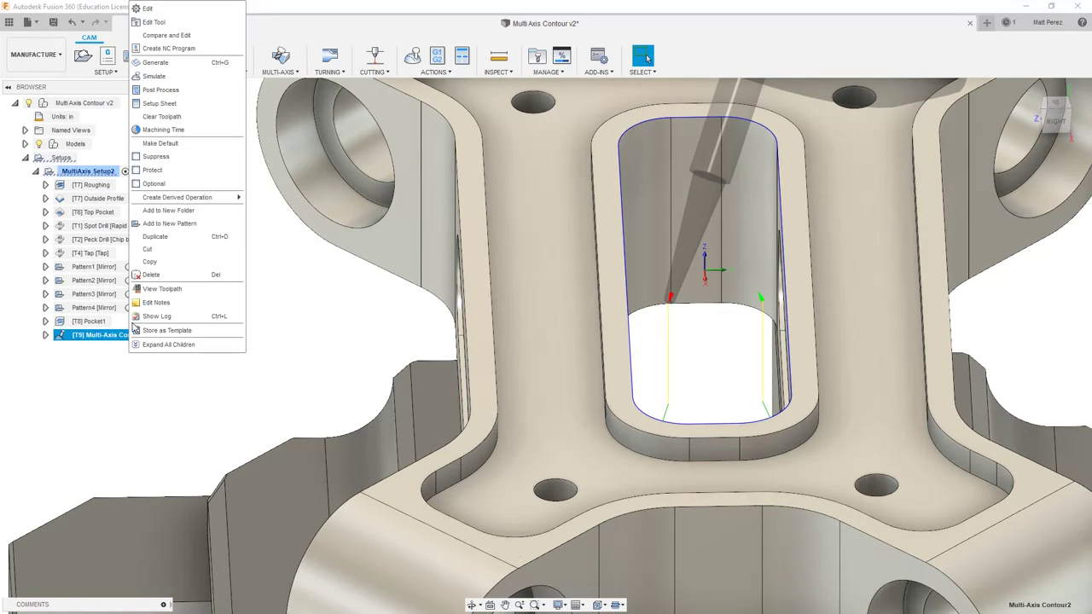
Change Multi-Axis Contour2's Pass Overlap from 0.5 in to 0 and regenerate the toolpath.
{"action": "left_click", "coordinate": [162, 10]}
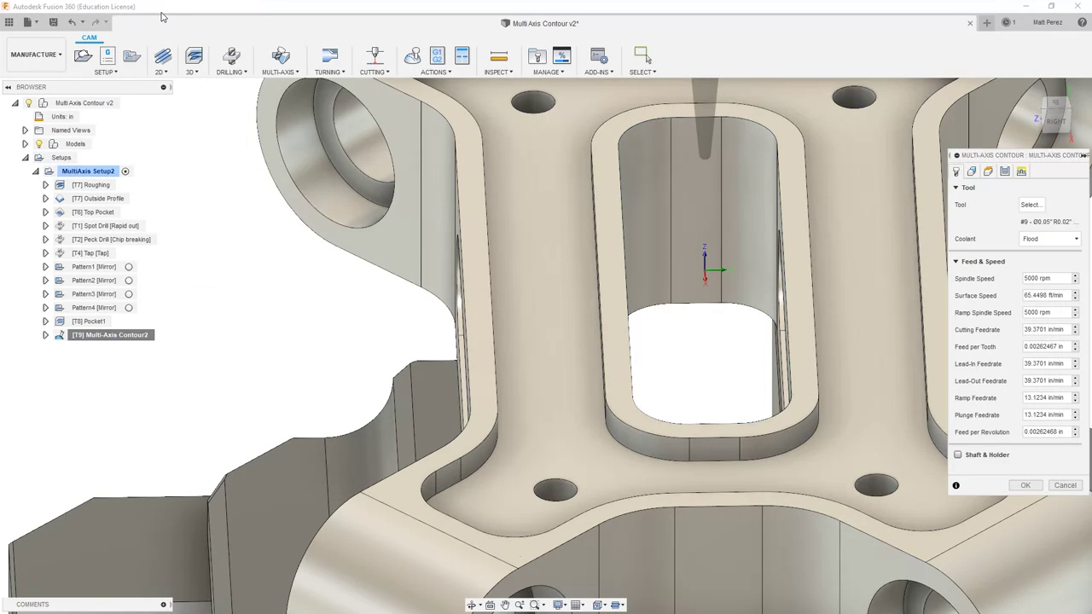
{"action": "left_click", "coordinate": [1004, 171]}
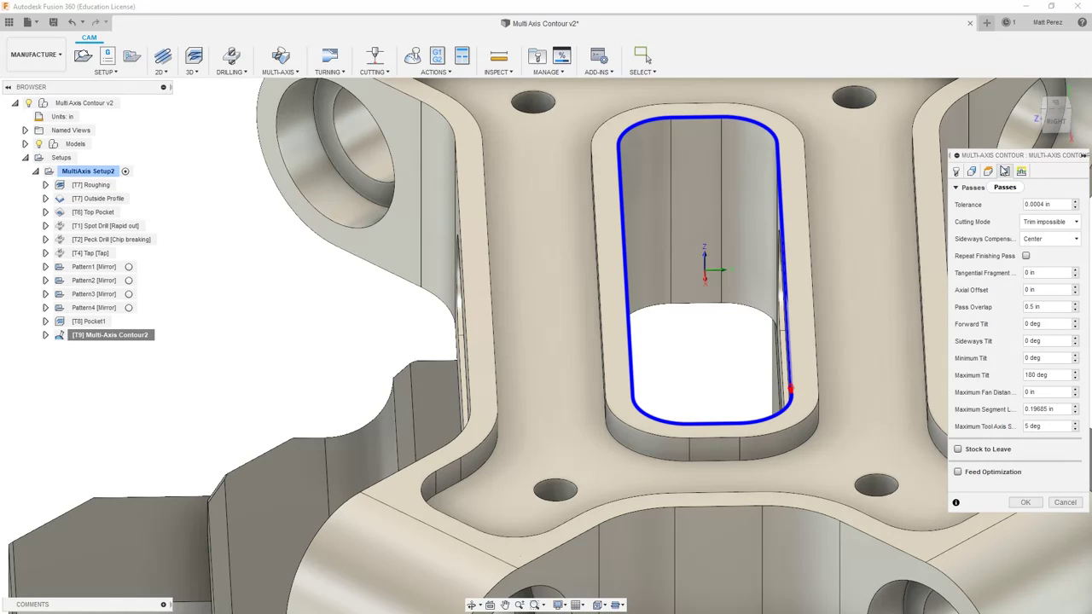
{"action": "double_click", "coordinate": [1049, 308]}
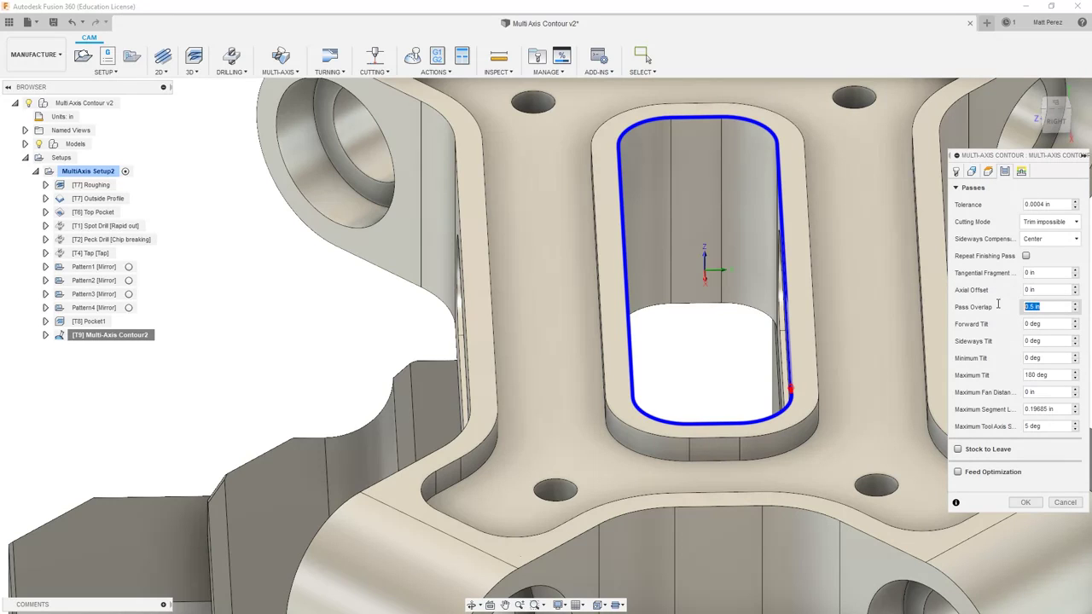
{"action": "type", "text": "0"}
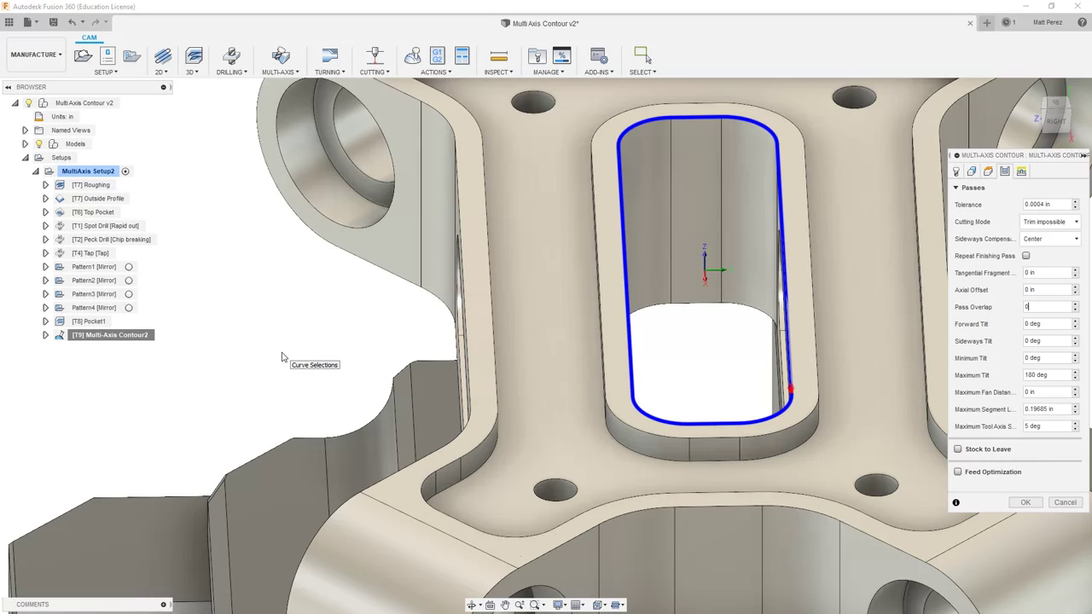
{"action": "left_click", "coordinate": [1023, 503]}
{"action": "scroll", "coordinate": [671, 288], "scroll_direction": "down", "scroll_amount": 3}
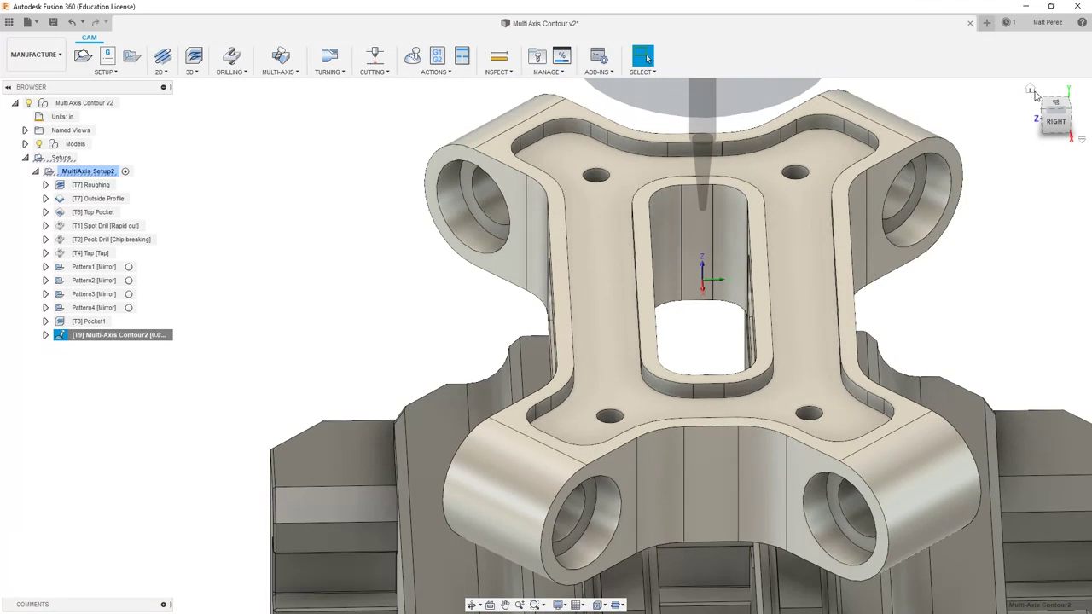
Return to the Home view and save Multi Axis Contour v2 as a new 'User Saved' version.
{"action": "left_click", "coordinate": [1030, 89]}
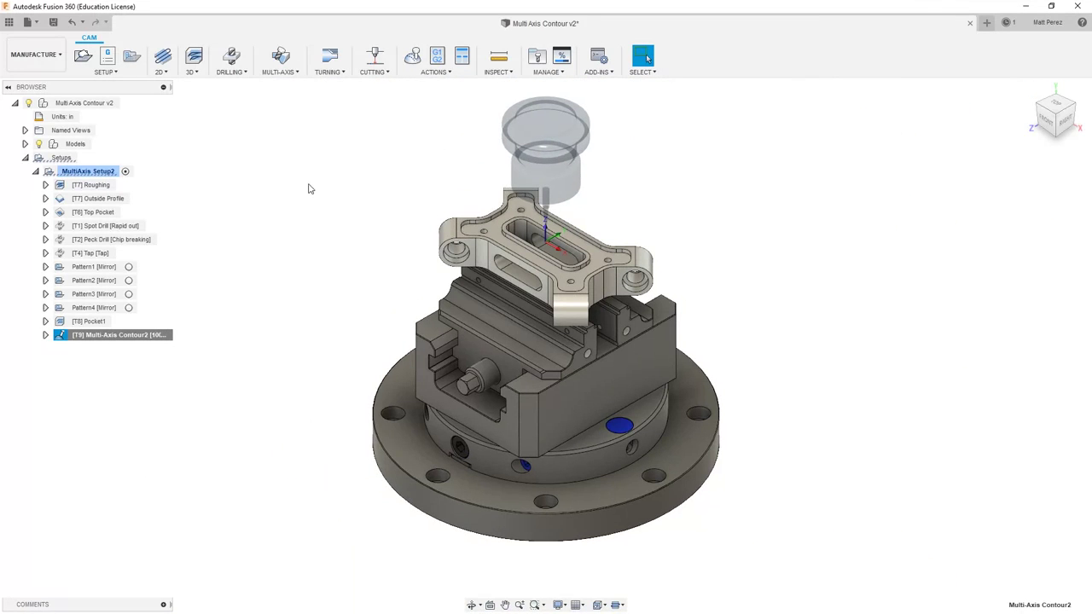
{"action": "left_click", "coordinate": [55, 24]}
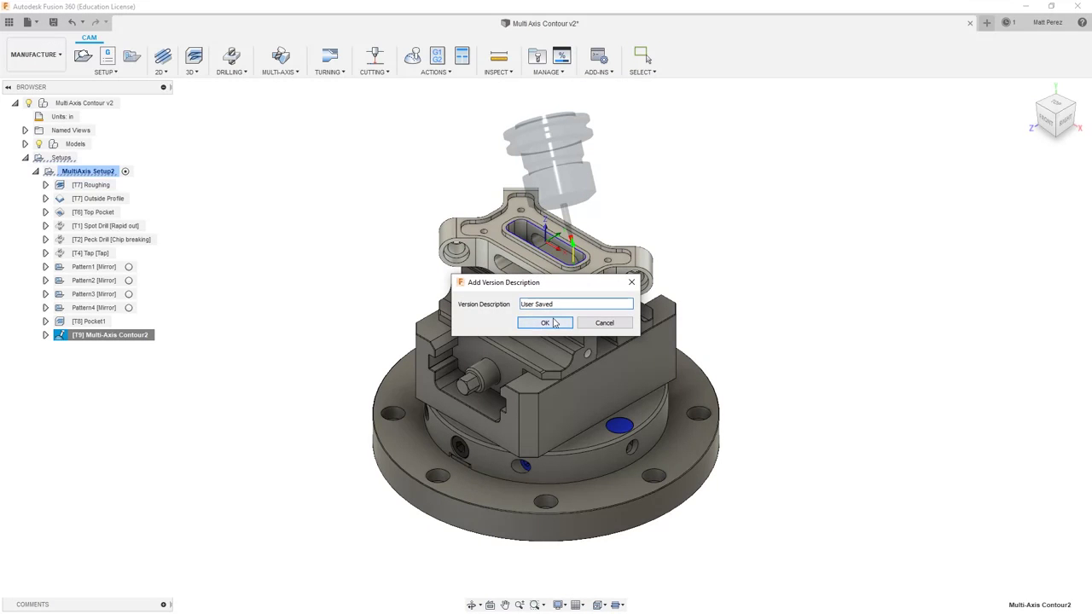
{"action": "left_click", "coordinate": [545, 323]}
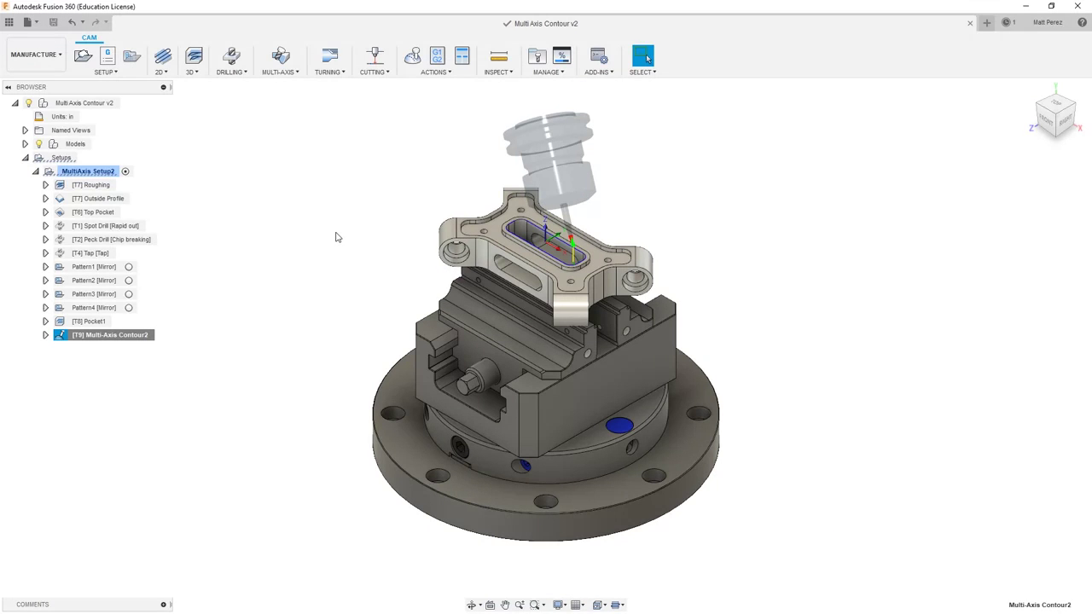